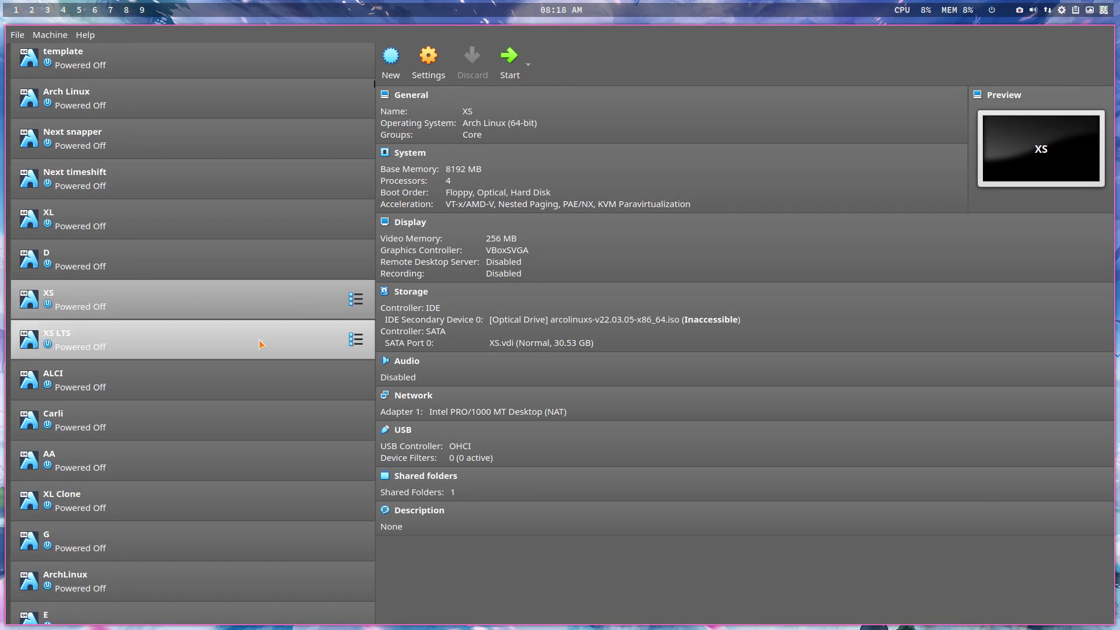
# Check the XS LTS and XS machine details, then start the XL virtual machine.
pyautogui.click(223, 344)
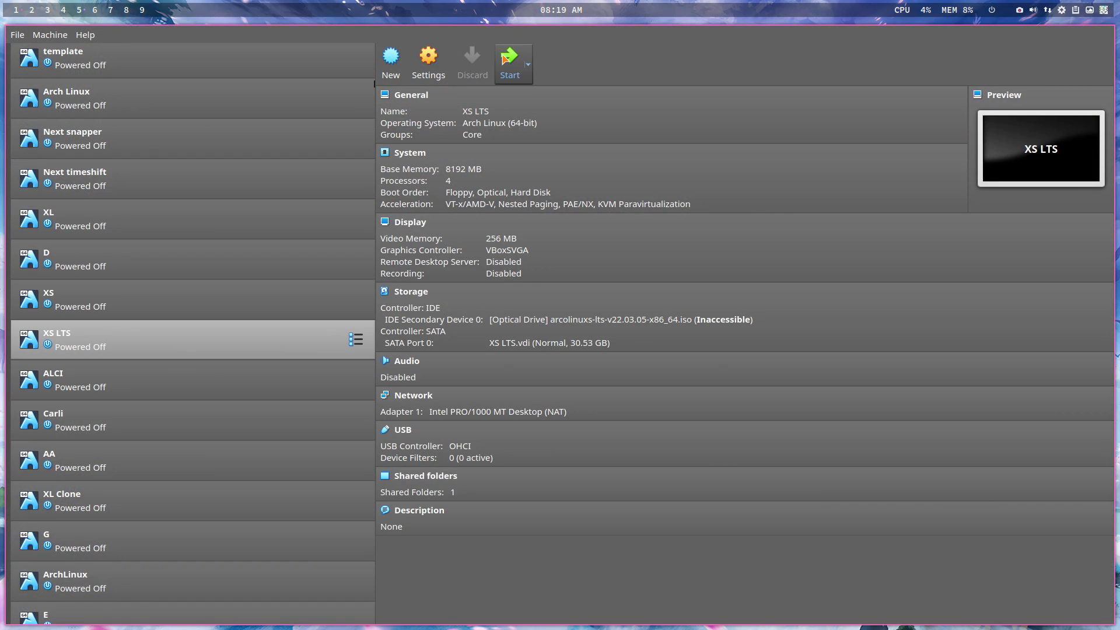
pyautogui.click(185, 308)
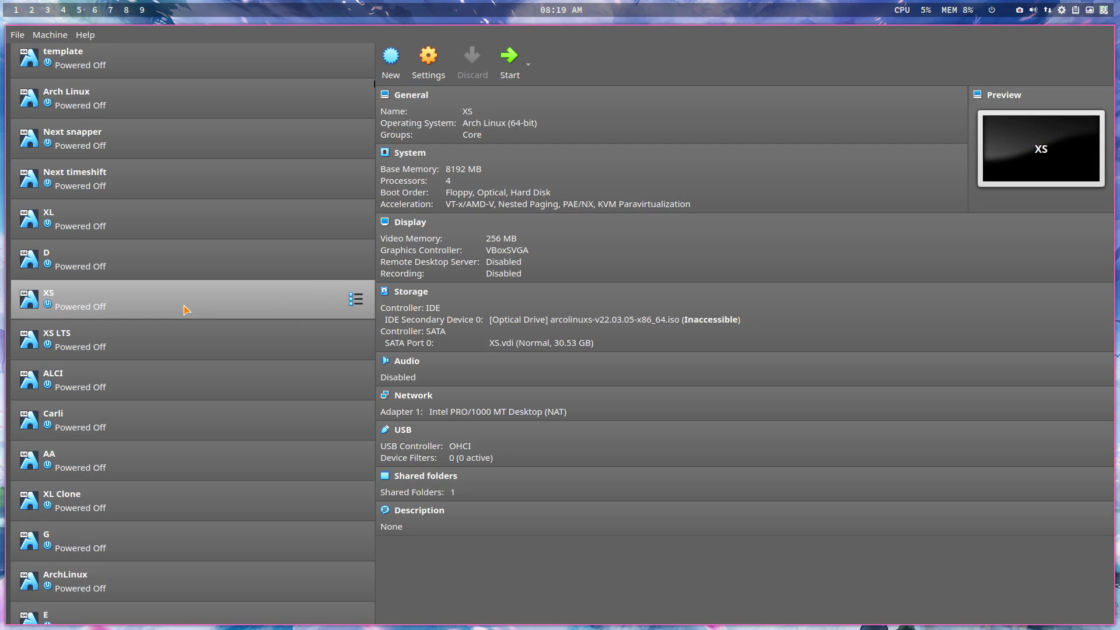
pyautogui.click(160, 223)
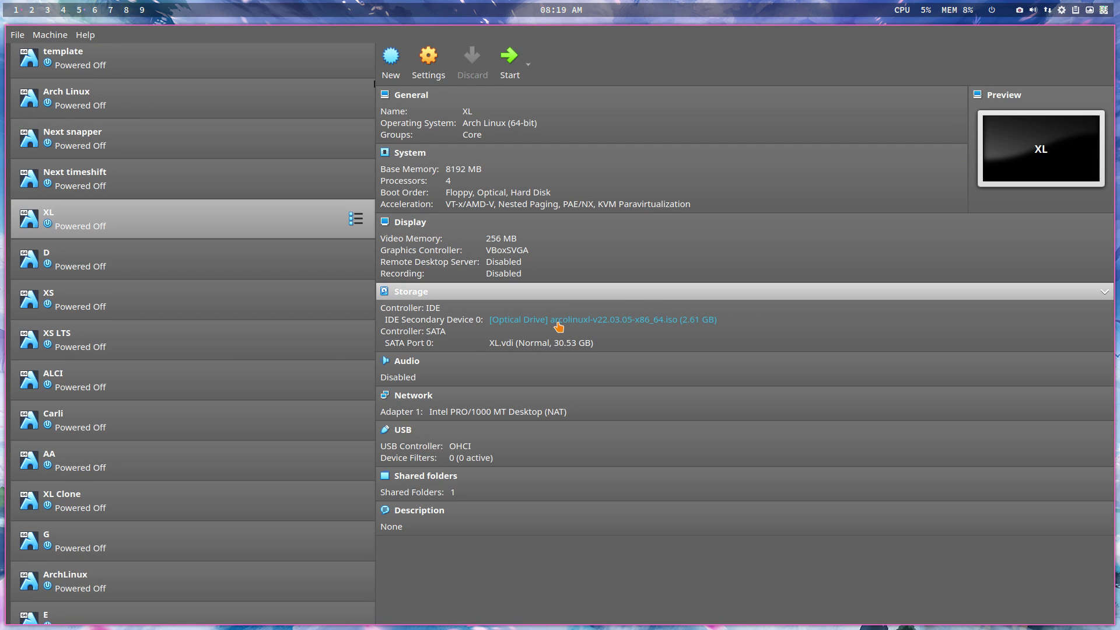
pyautogui.click(509, 59)
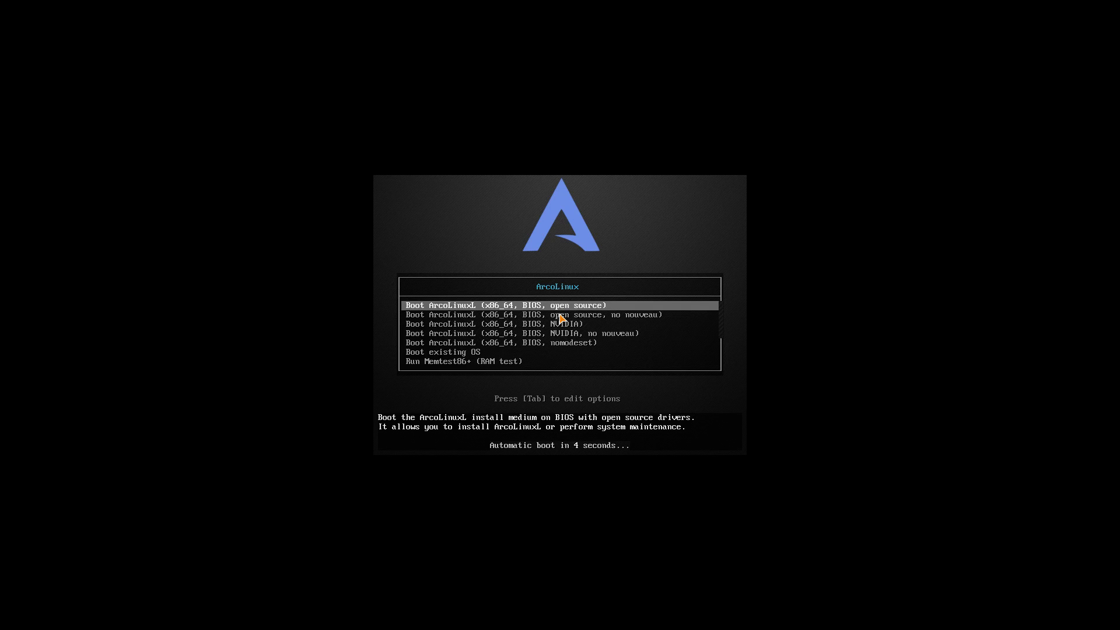
# Boot the default open-source live entry straight away from the ArcoLinuxL boot menu.
pyautogui.press('Return')
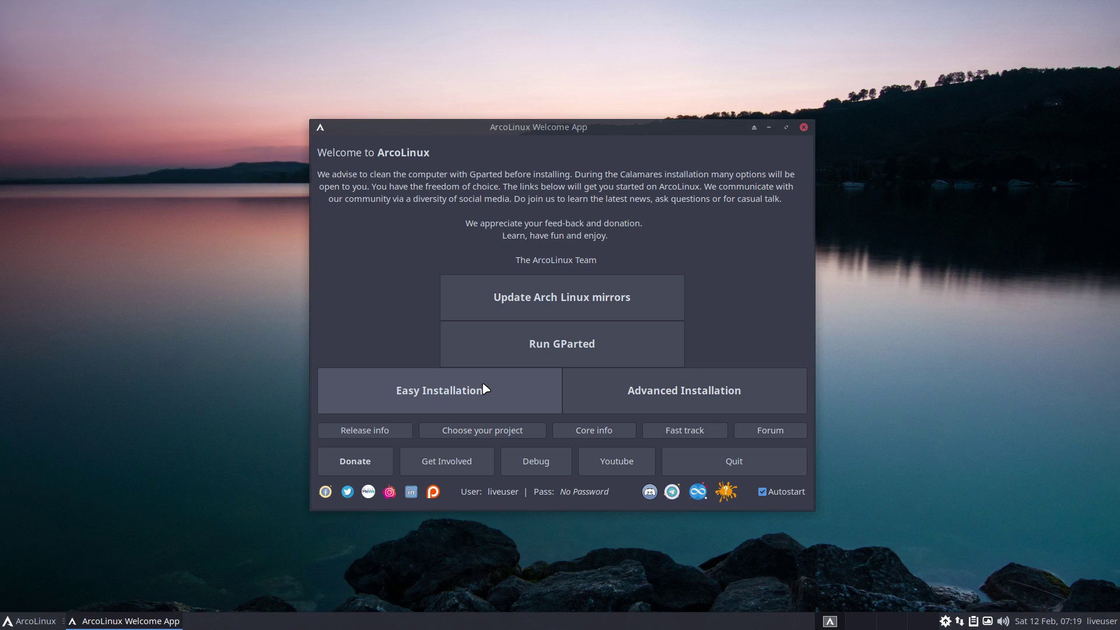
# Launch Easy Installation from the ArcoLinux Welcome App.
pyautogui.click(484, 389)
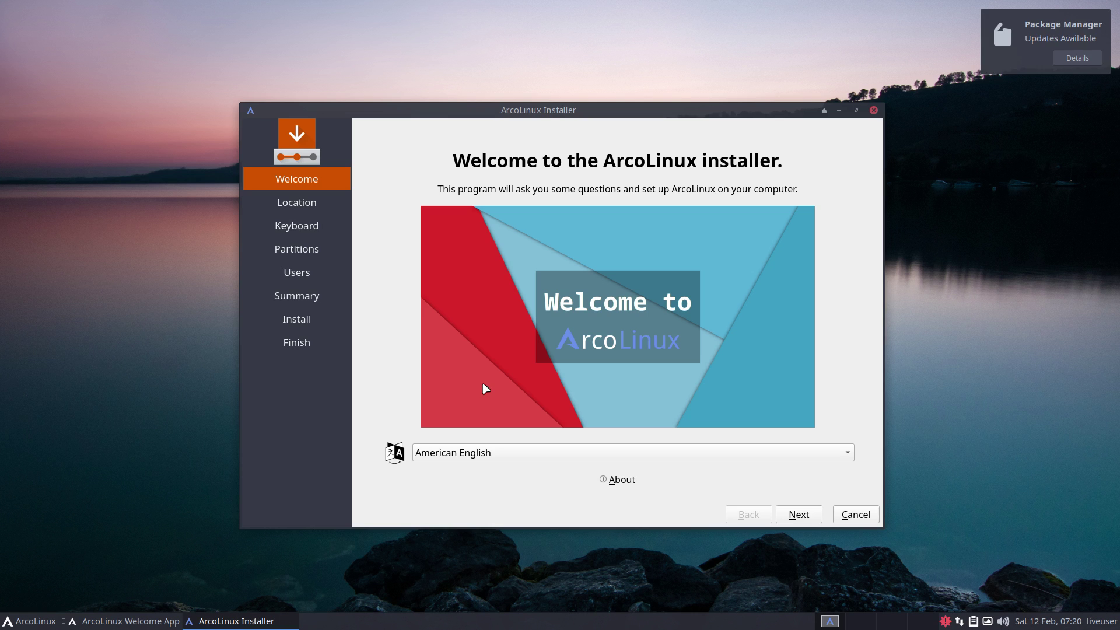
# View the installer's version info, pass Location, and choose the Belgian keyboard layout.
pyautogui.click(611, 479)
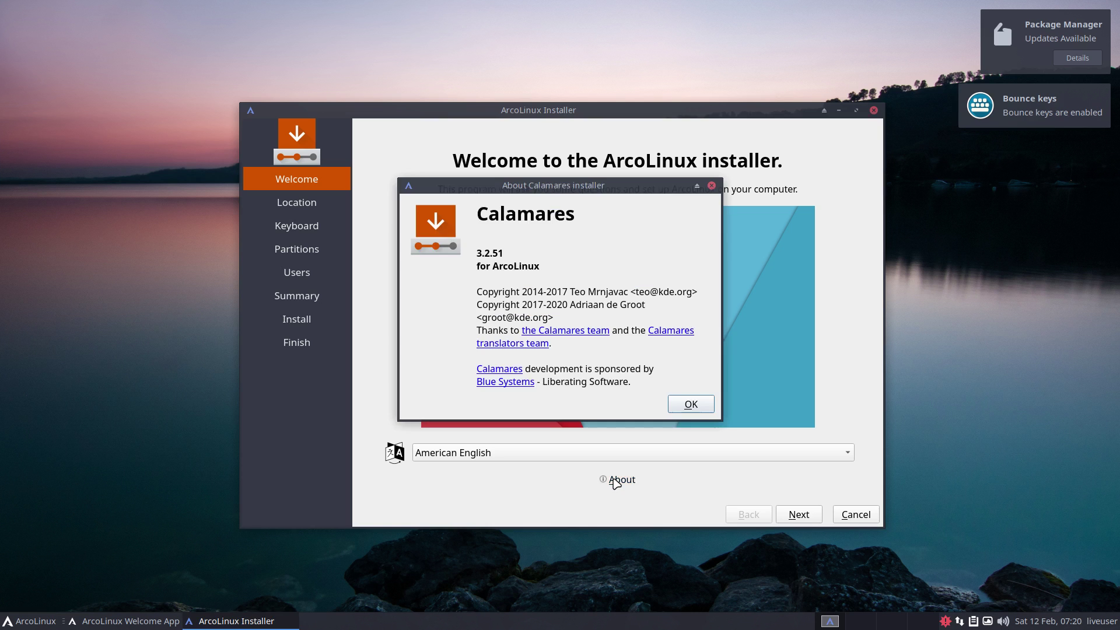
pyautogui.click(691, 405)
pyautogui.click(798, 515)
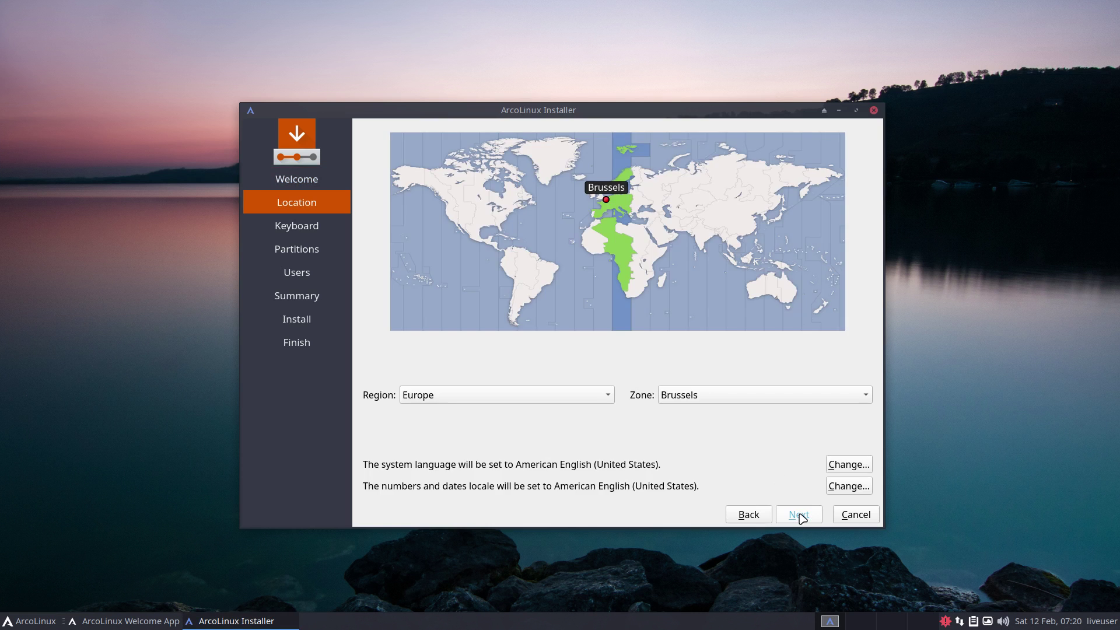
pyautogui.click(799, 514)
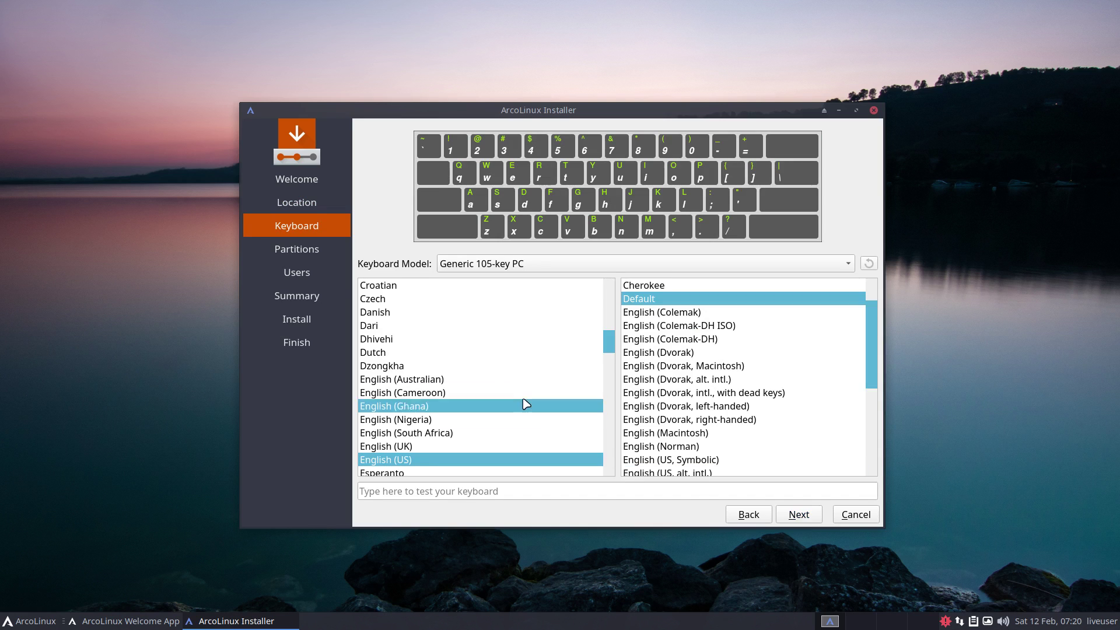
pyautogui.scroll(4, 502, 384)
pyautogui.click(440, 352)
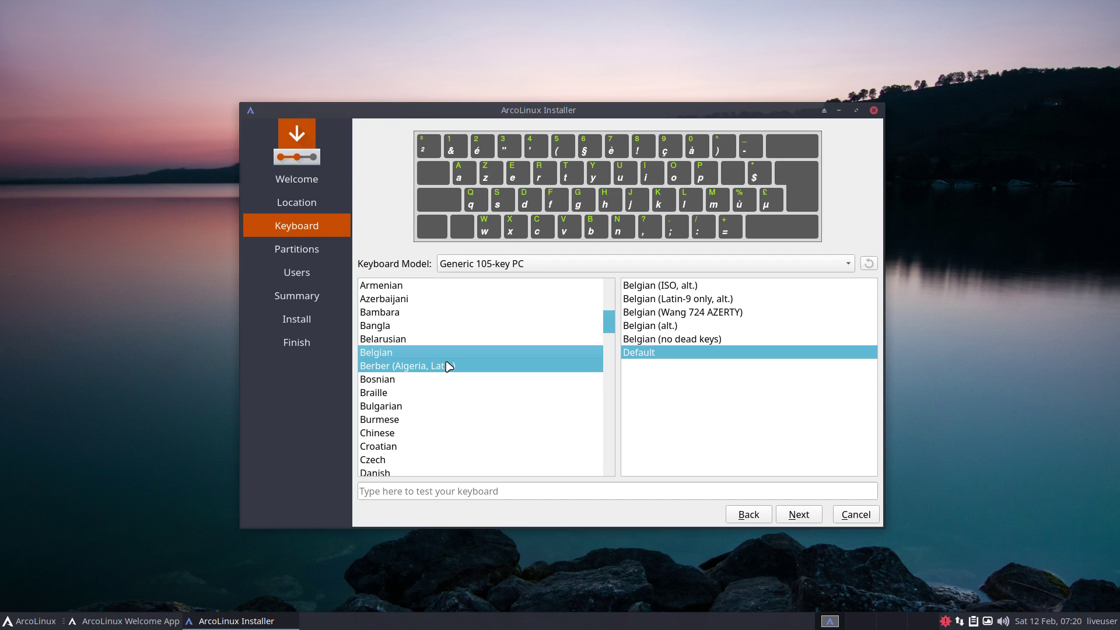
pyautogui.click(815, 516)
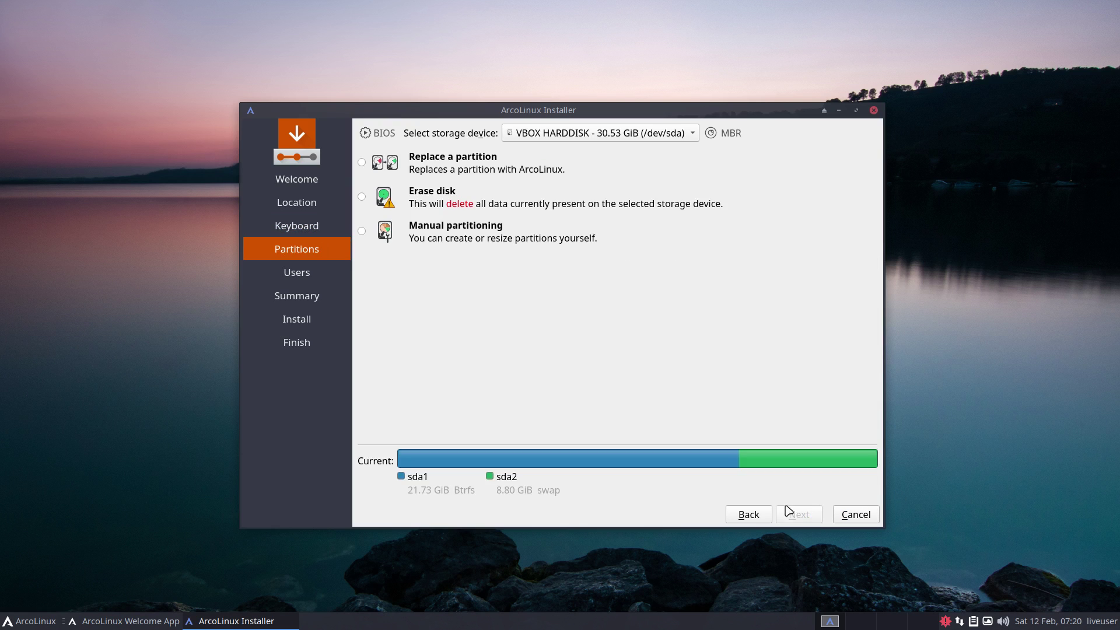
# Set partitioning to Erase disk with a btrfs filesystem and swap without hibernation.
pyautogui.click(445, 197)
pyautogui.click(555, 231)
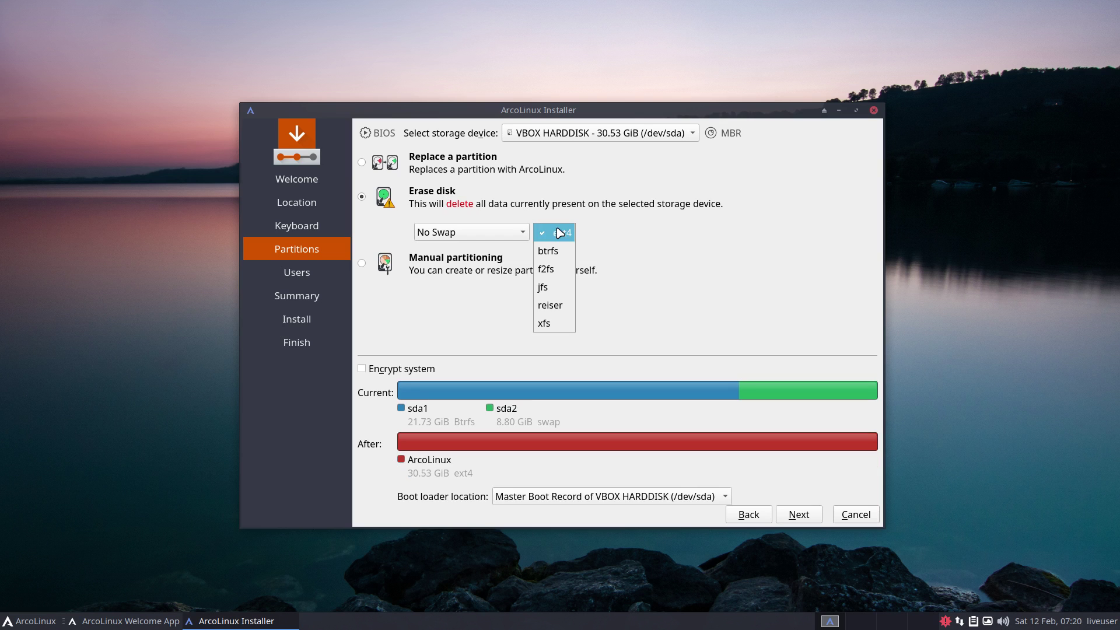
pyautogui.click(562, 252)
pyautogui.click(518, 236)
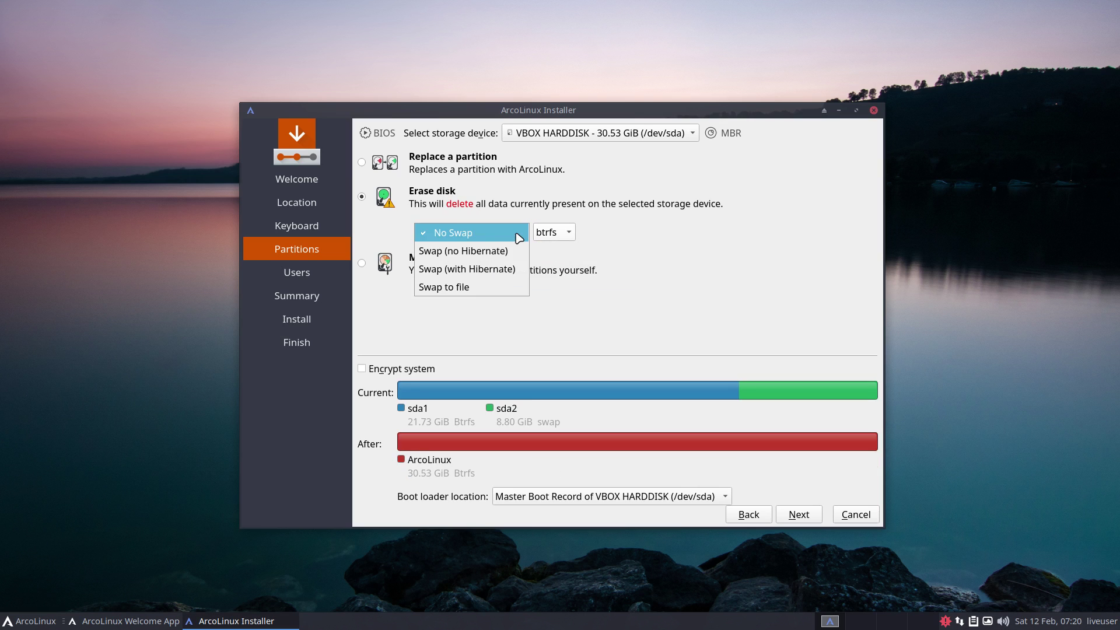
pyautogui.click(515, 251)
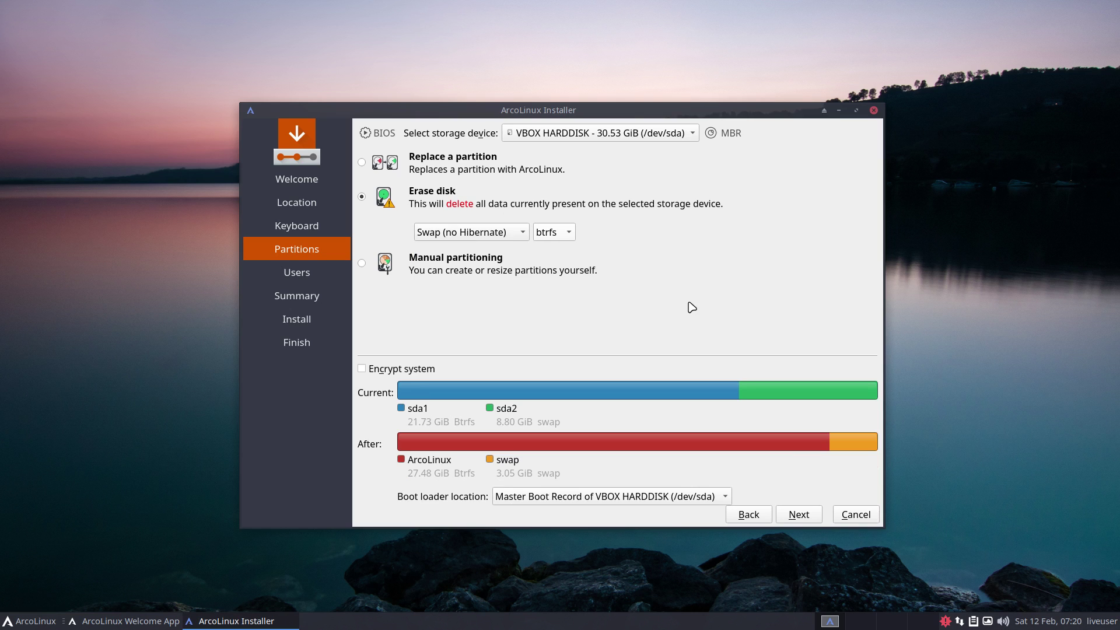
# Continue to the Users step, then cancel the installation and confirm.
pyautogui.click(799, 516)
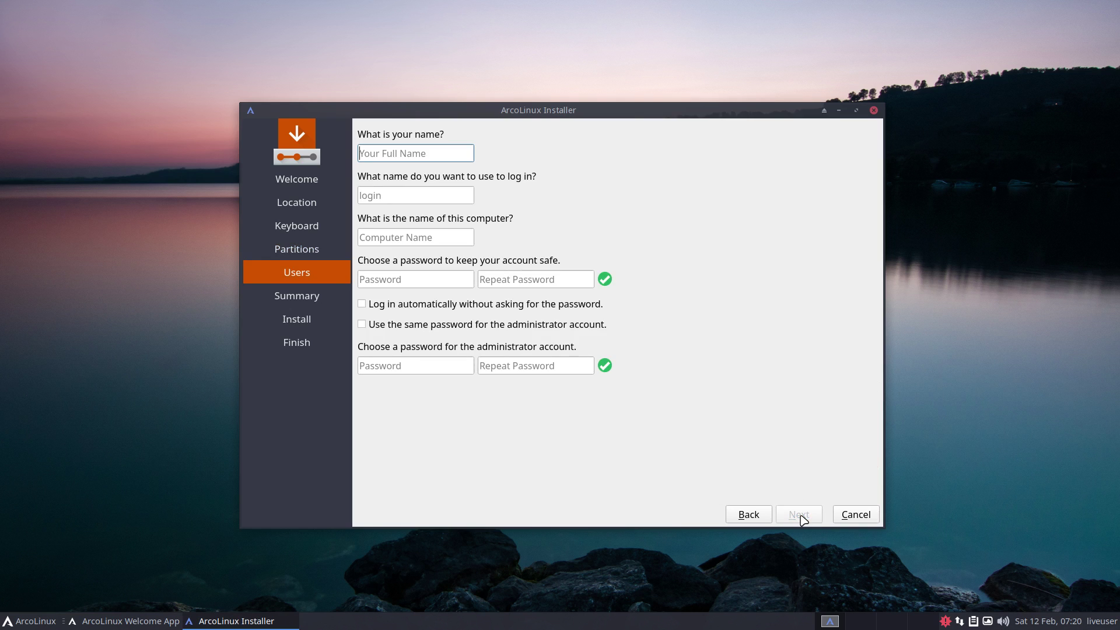
pyautogui.click(847, 515)
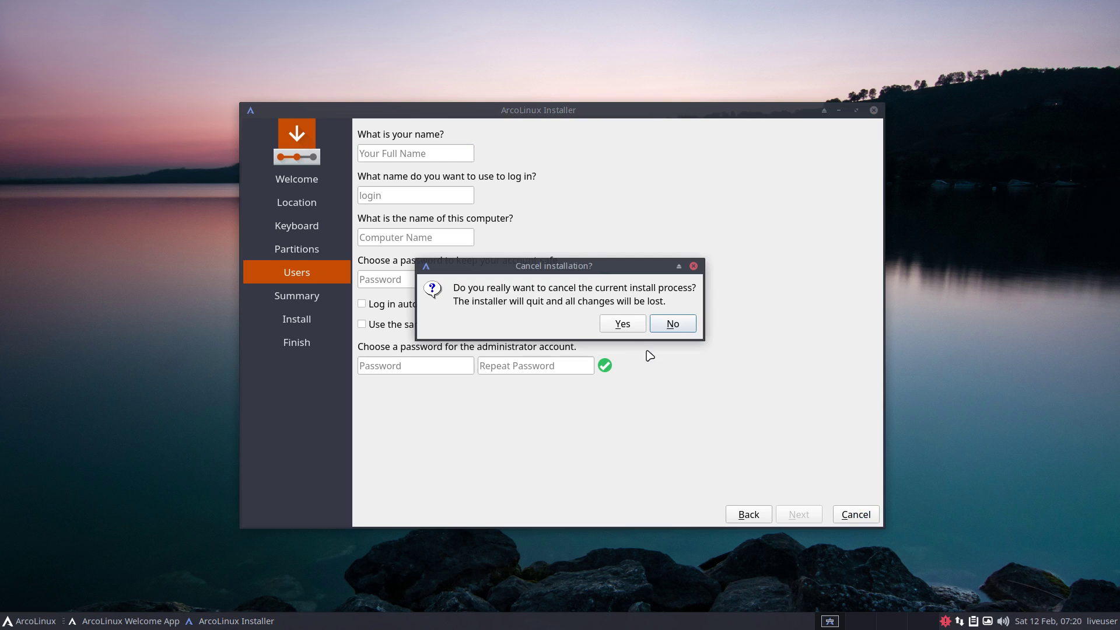
pyautogui.click(629, 327)
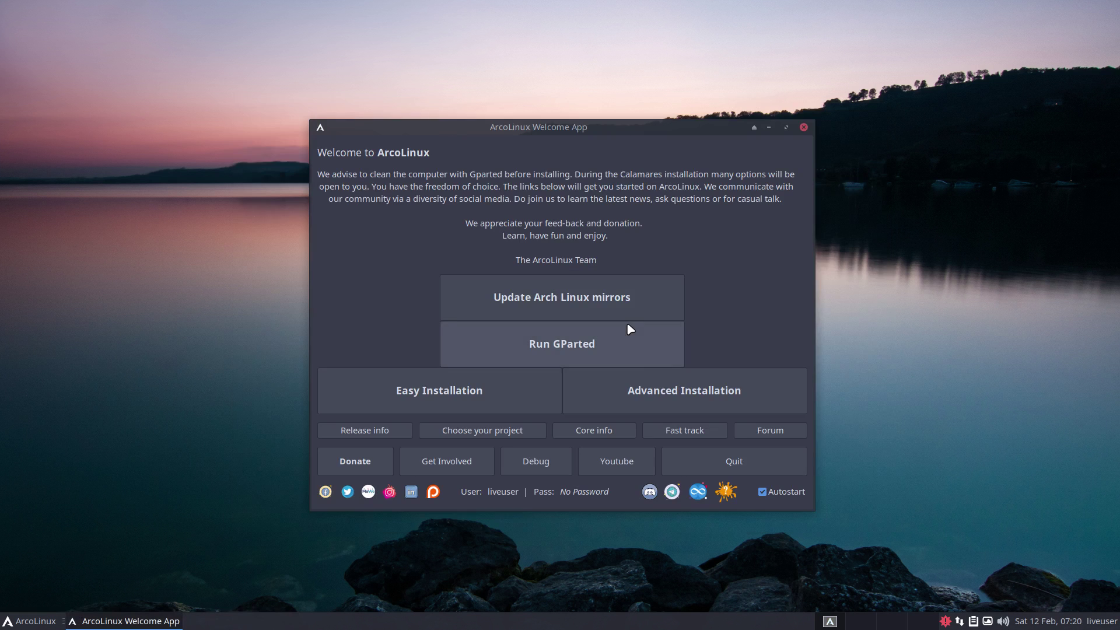
# Start Advanced Installation and step past Kernel, Drivers and Login to the Desktop page.
pyautogui.click(698, 398)
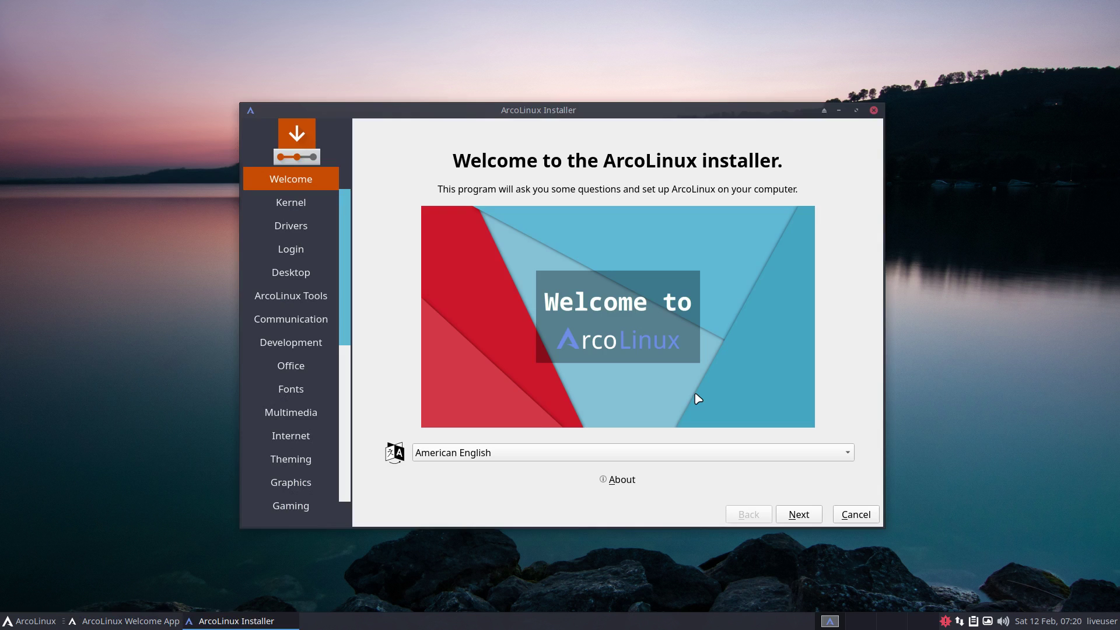
pyautogui.click(803, 517)
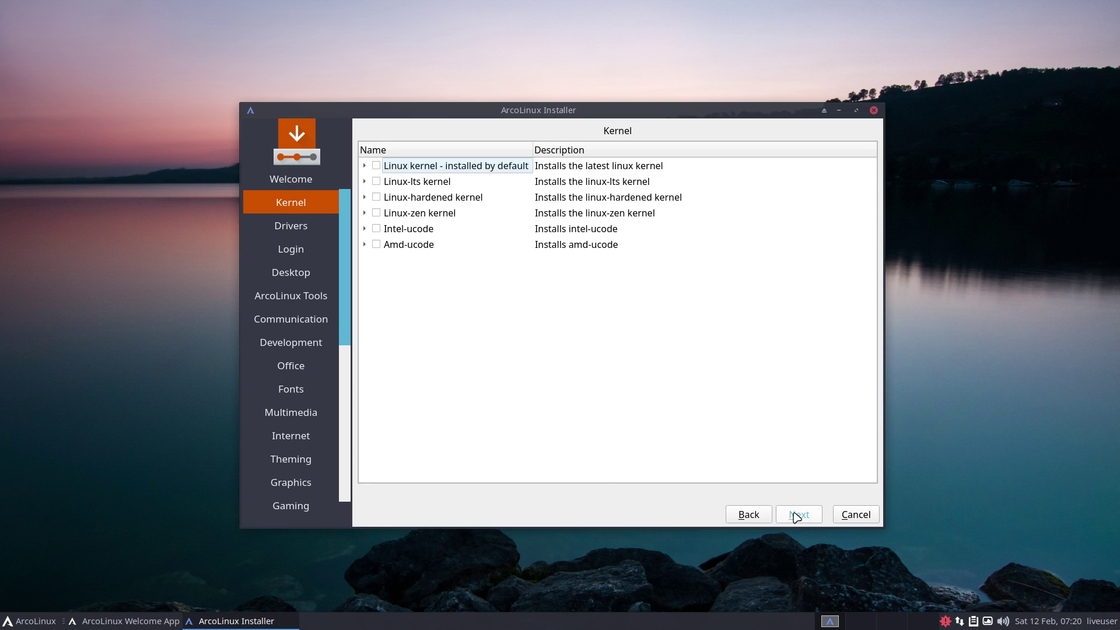
pyautogui.click(802, 515)
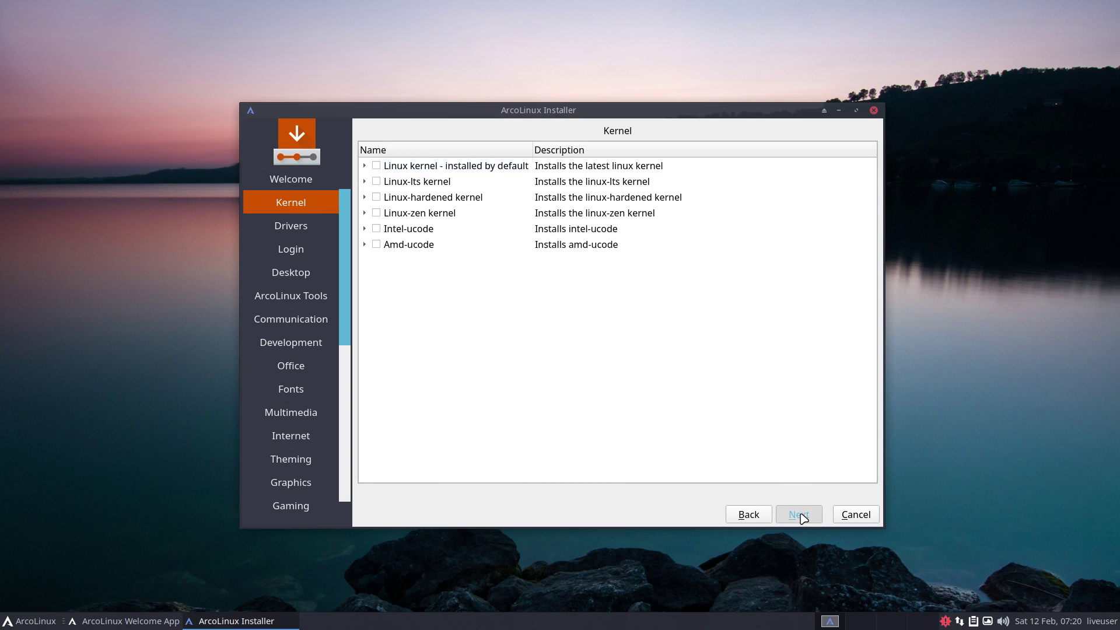
pyautogui.click(804, 517)
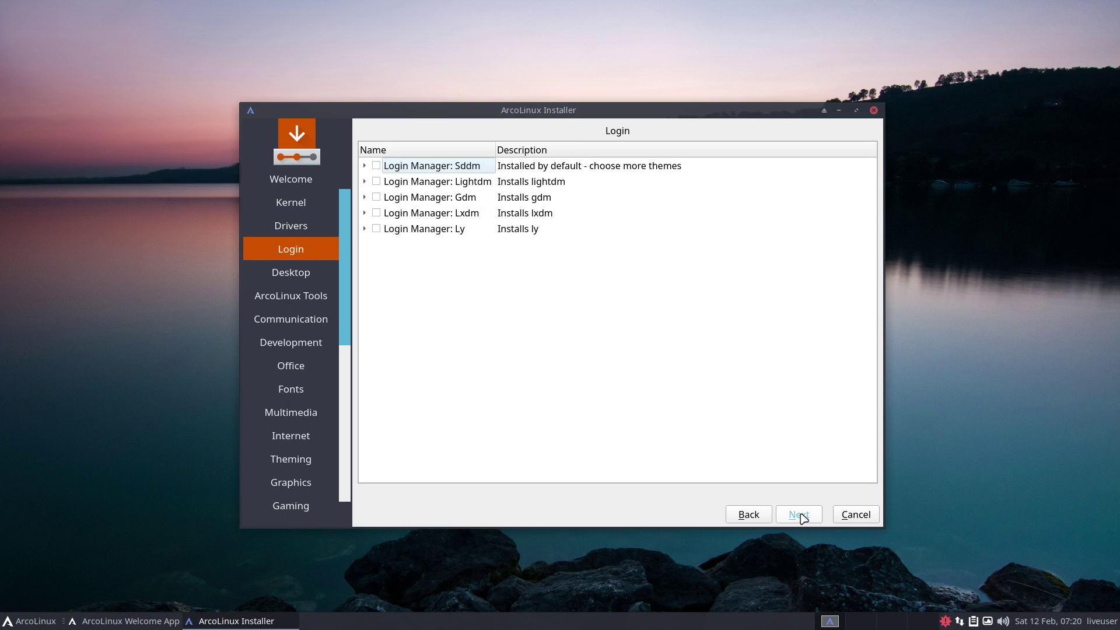
pyautogui.click(803, 517)
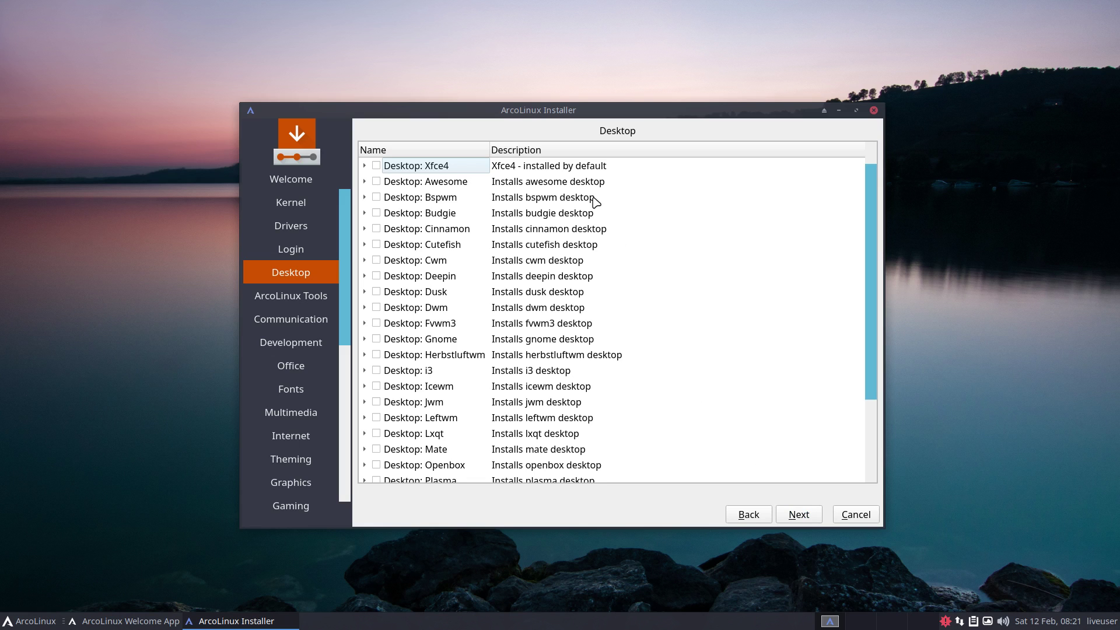
# Tick Plasma with all its packages, then move and lengthen the installer window.
pyautogui.scroll(-2, 586, 204)
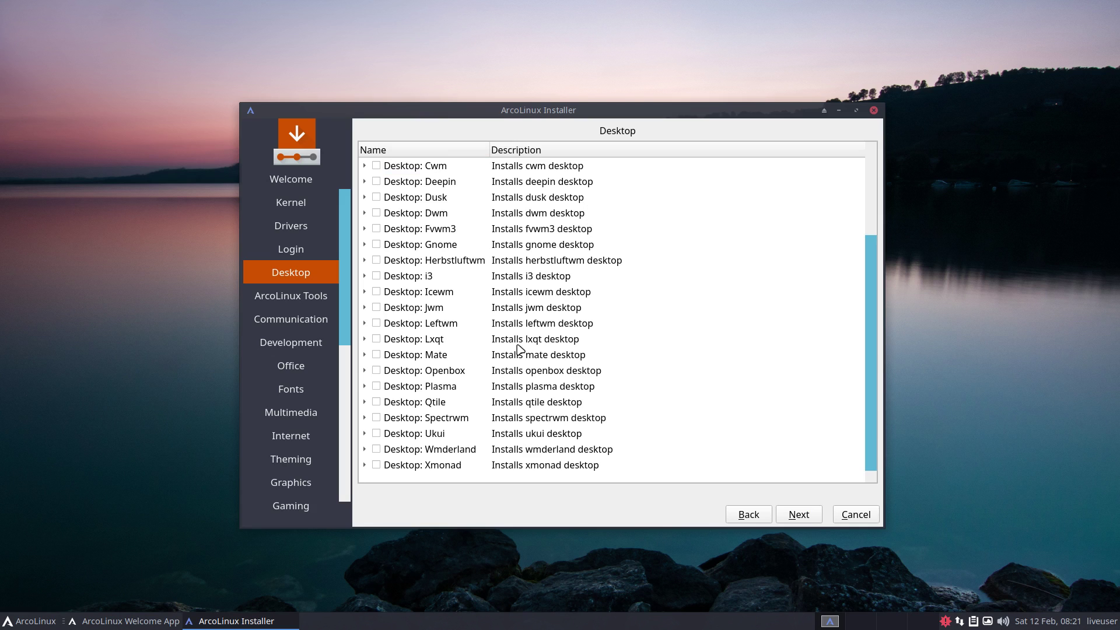
pyautogui.click(364, 387)
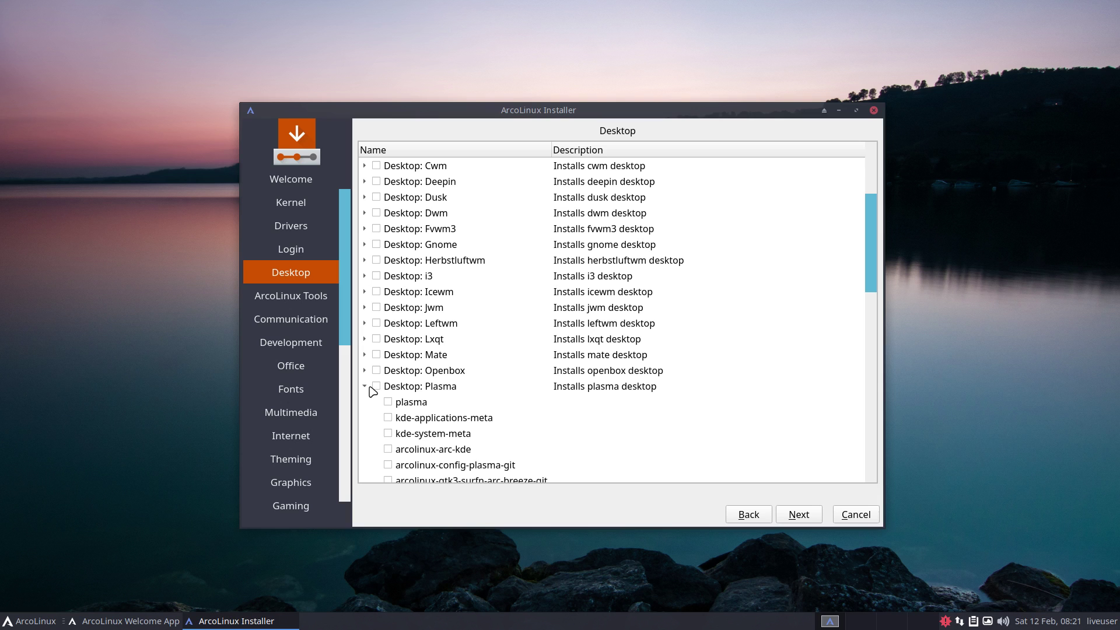
pyautogui.click(376, 386)
pyautogui.moveTo(616, 111); pyautogui.dragTo(465, 43)
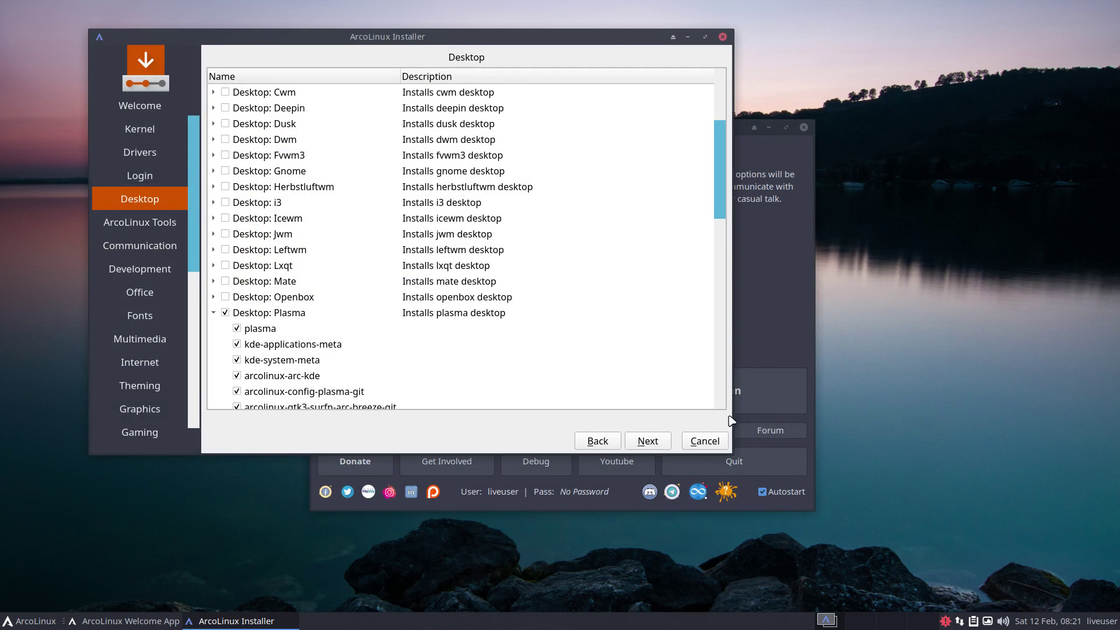
pyautogui.moveTo(732, 453); pyautogui.dragTo(735, 587)
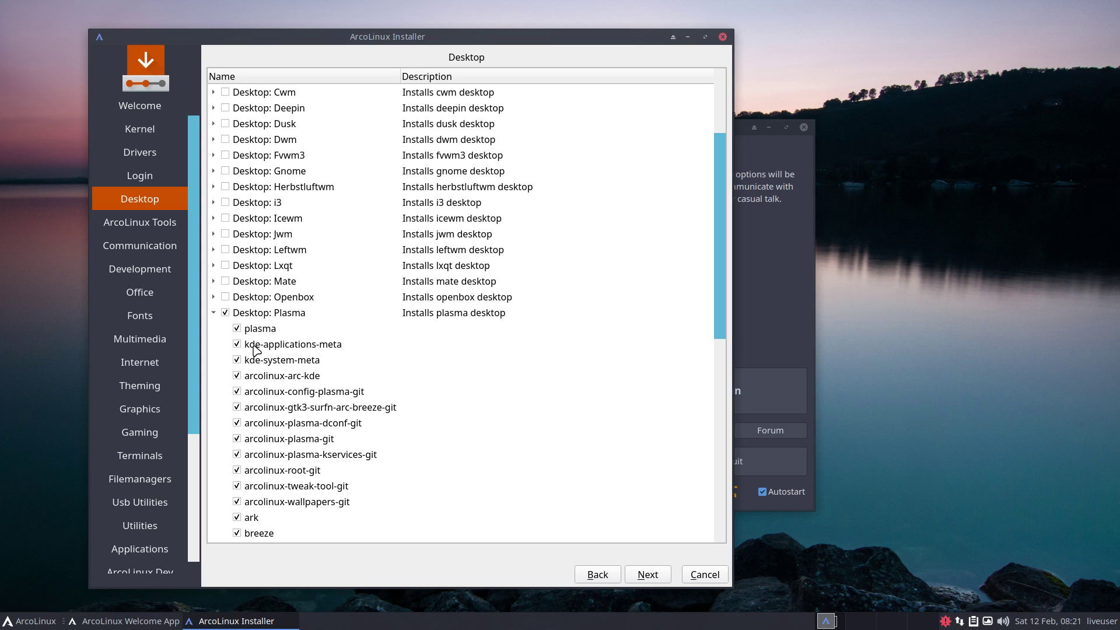
# Launch Firefox from the applications menu.
pyautogui.click(43, 618)
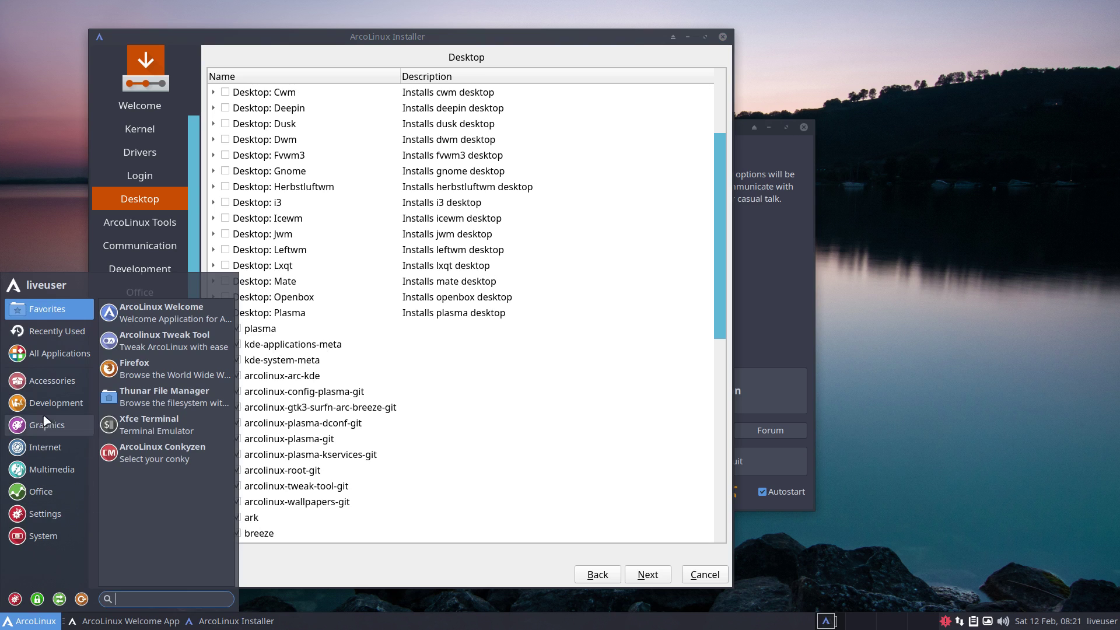
pyautogui.moveTo(46, 404)
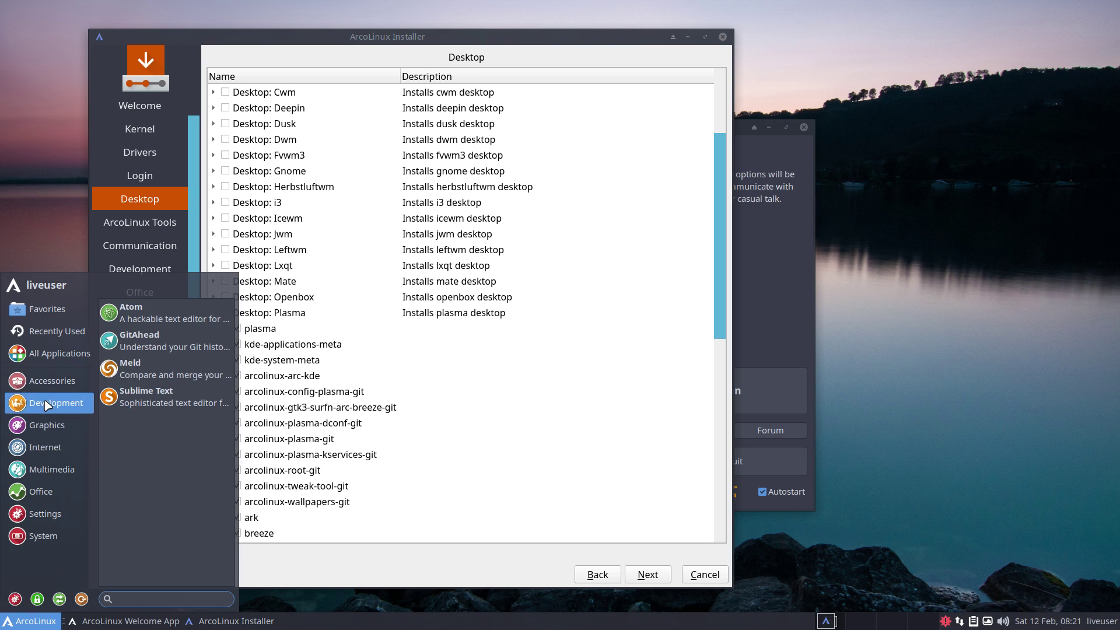
pyautogui.moveTo(47, 446)
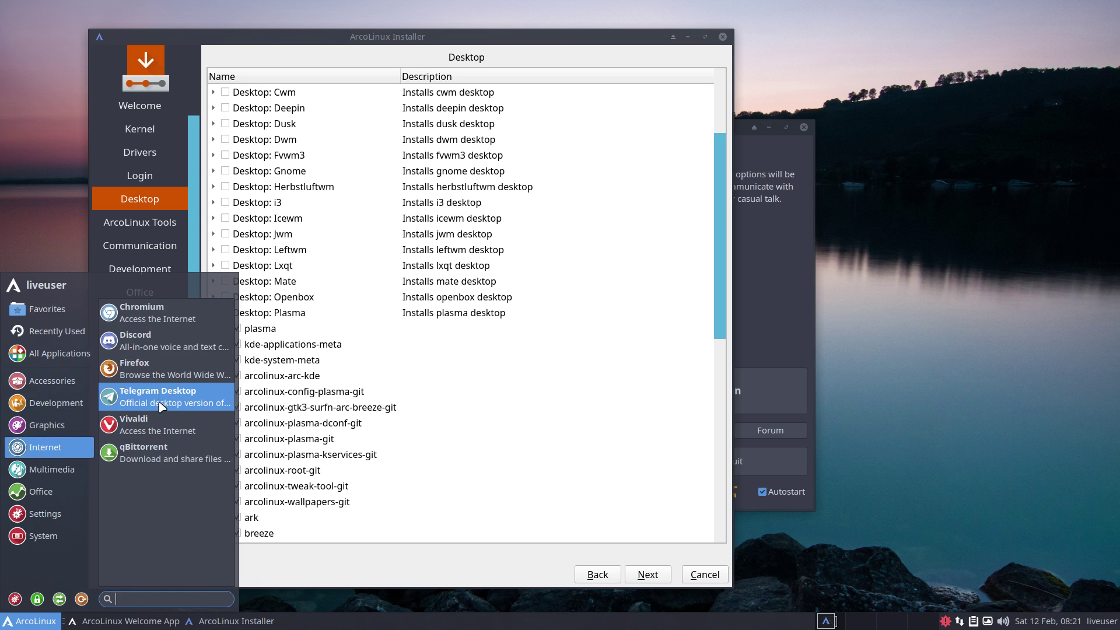
pyautogui.click(470, 383)
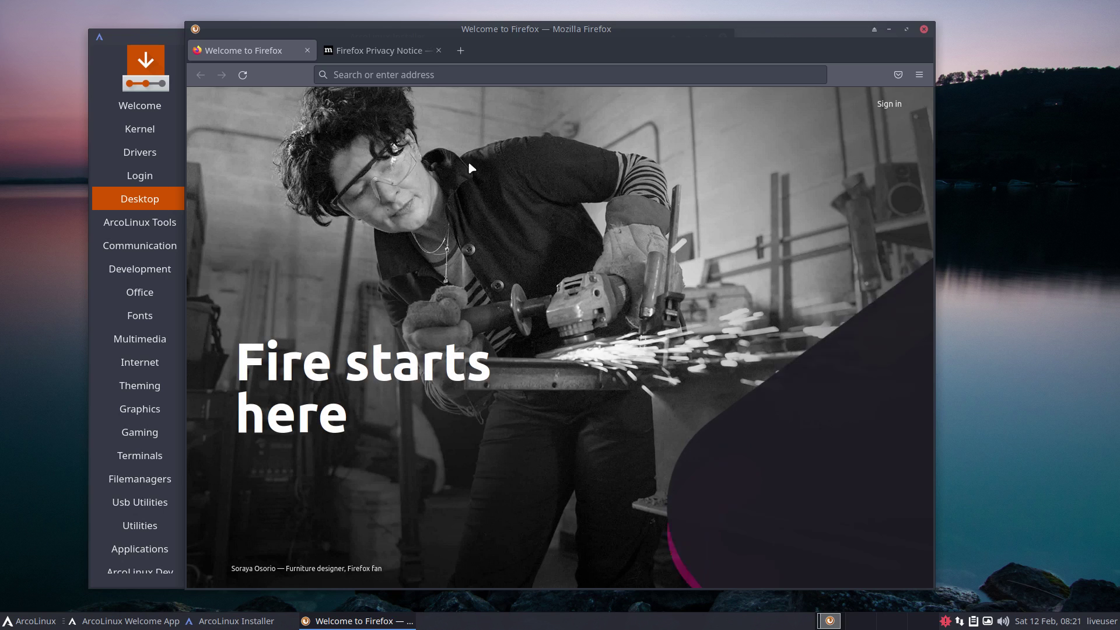
# Google 'arch linux group meta' and accept the cookie consent.
pyautogui.click(445, 79)
pyautogui.write('ar')
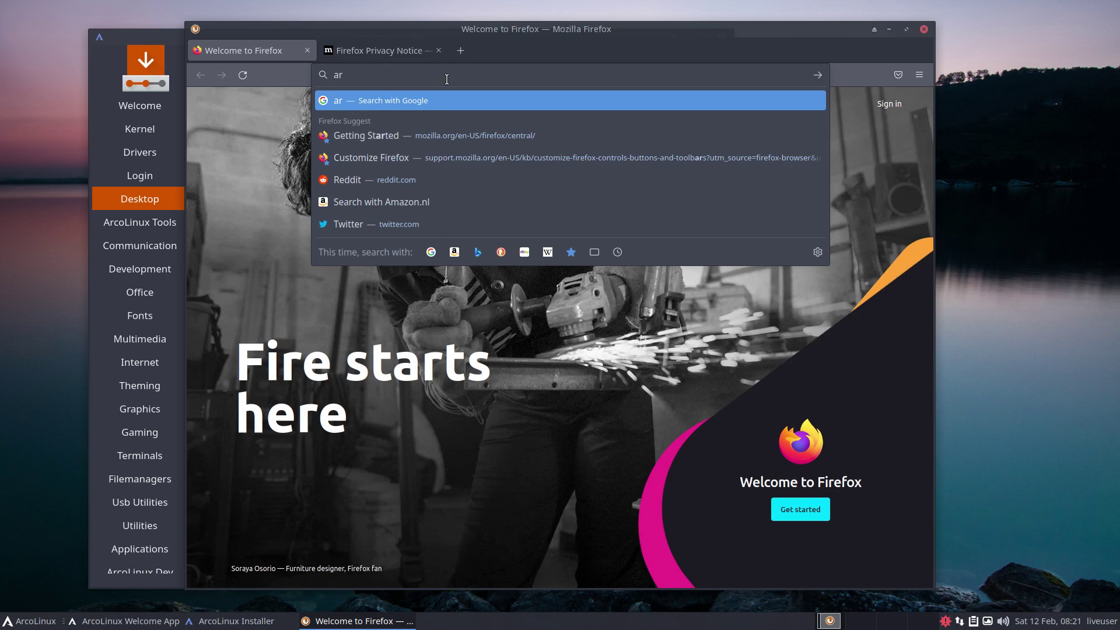
pyautogui.write('ch linux group meta')
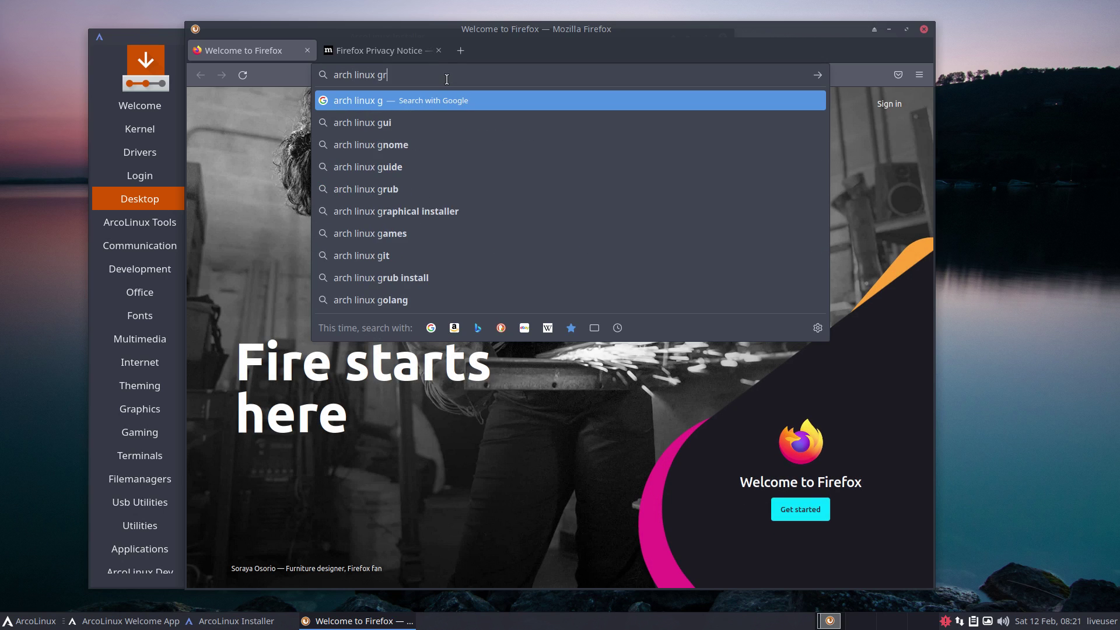
pyautogui.press('Return')
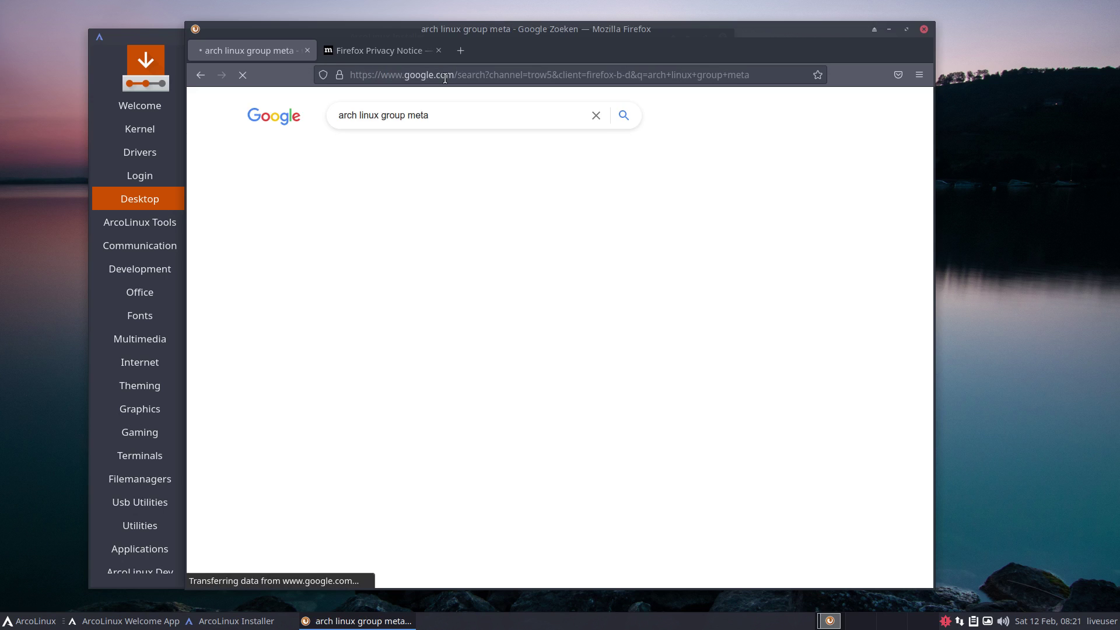
pyautogui.click(734, 536)
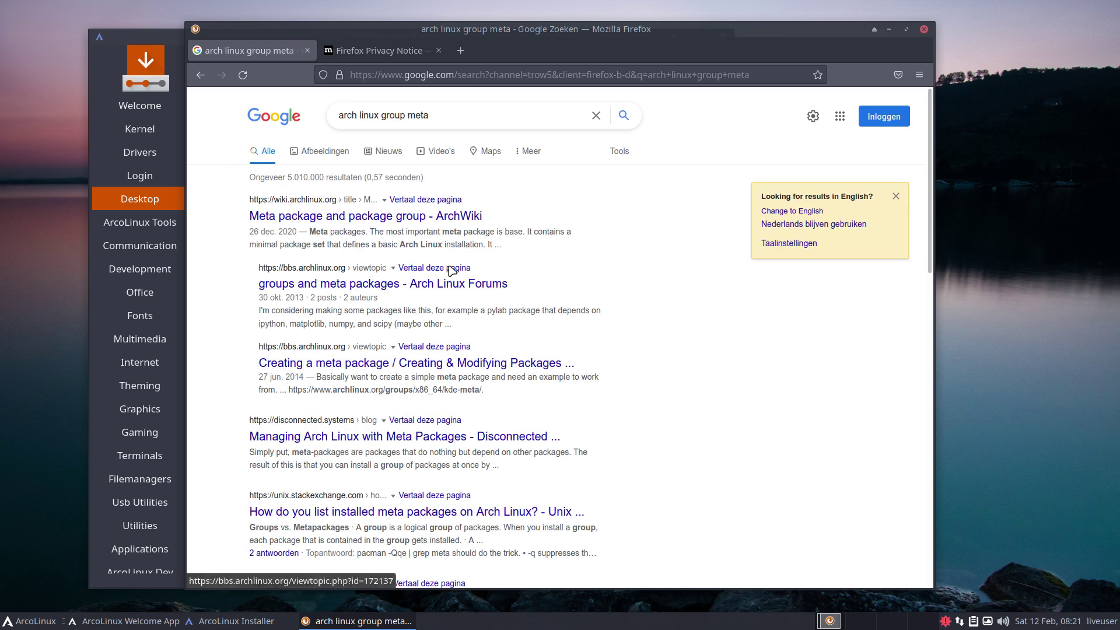
# Open the ArchWiki meta package article, maximize Firefox, and follow KDE#Installation to plasma-meta.
pyautogui.click(365, 215)
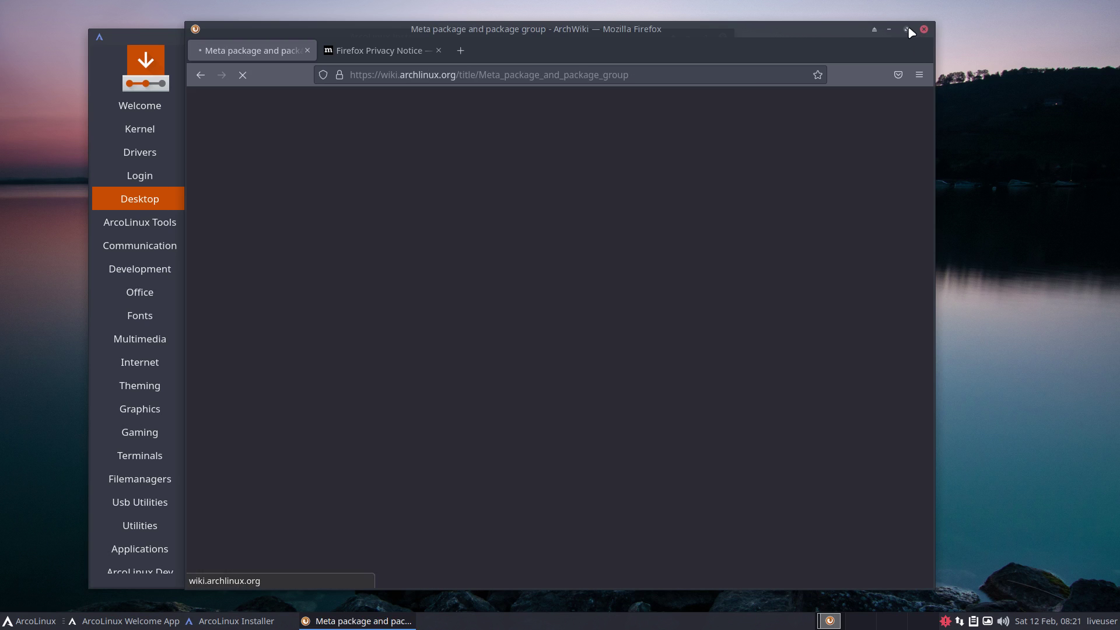
pyautogui.doubleClick(663, 28)
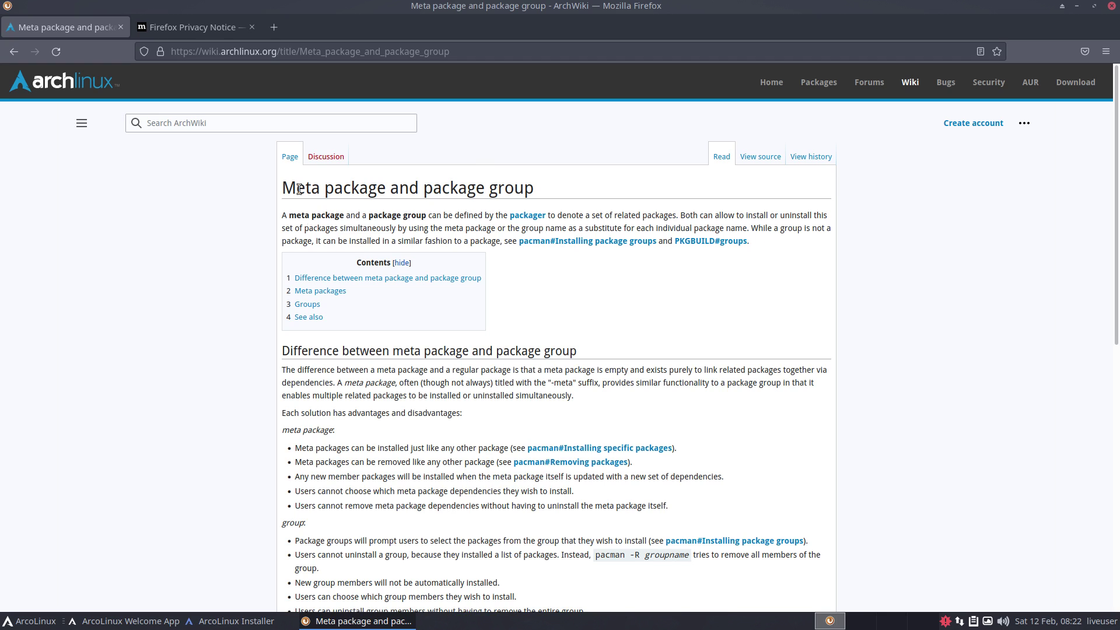
pyautogui.scroll(-3, 196, 461)
pyautogui.scroll(-6, 196, 461)
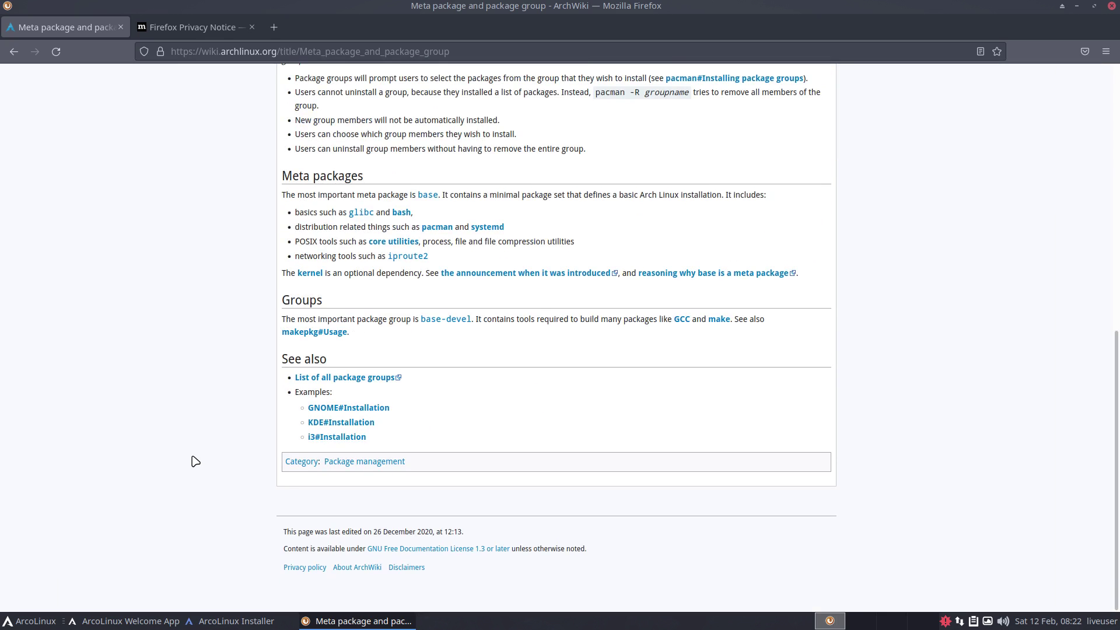
pyautogui.click(340, 423)
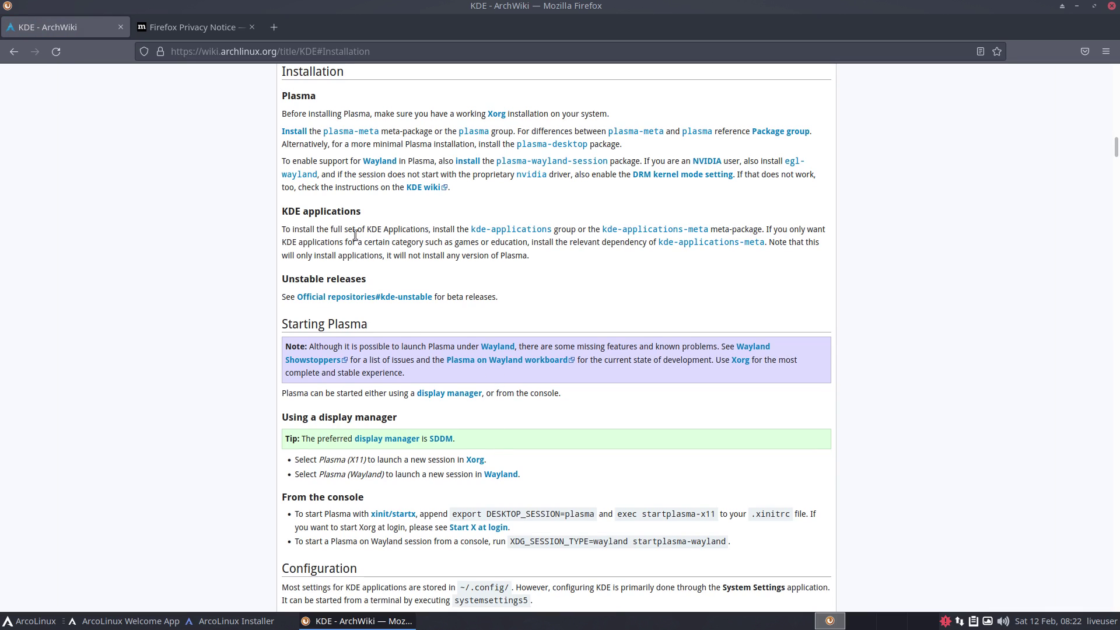
pyautogui.click(356, 132)
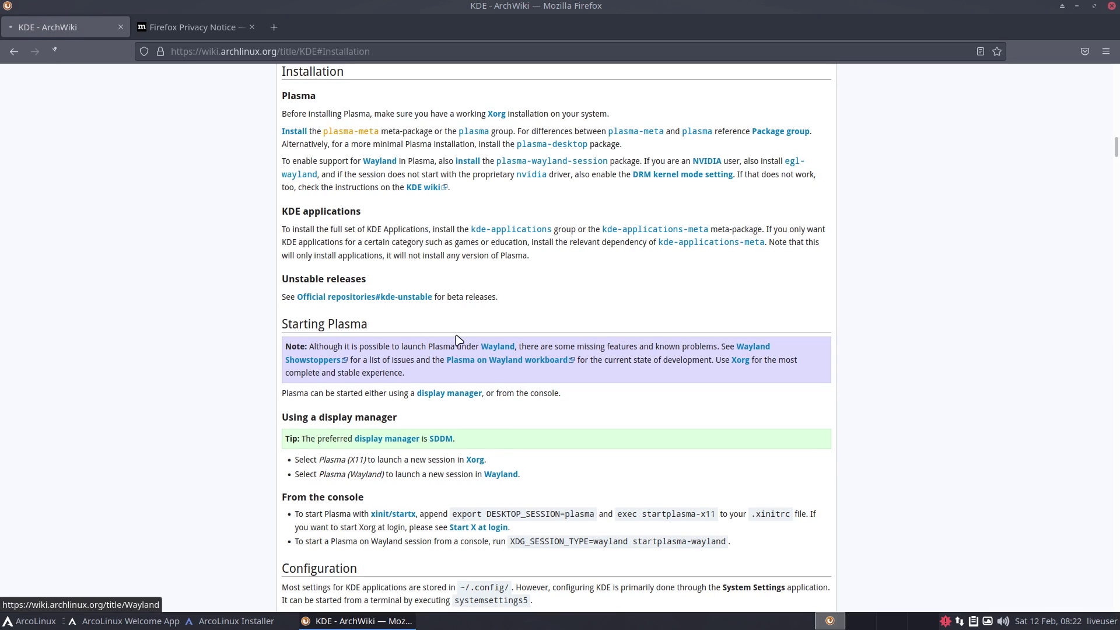
# Open the plasma-meta package page, expand all 30 dependencies, then go back to the KDE wiki.
pyautogui.click(219, 259)
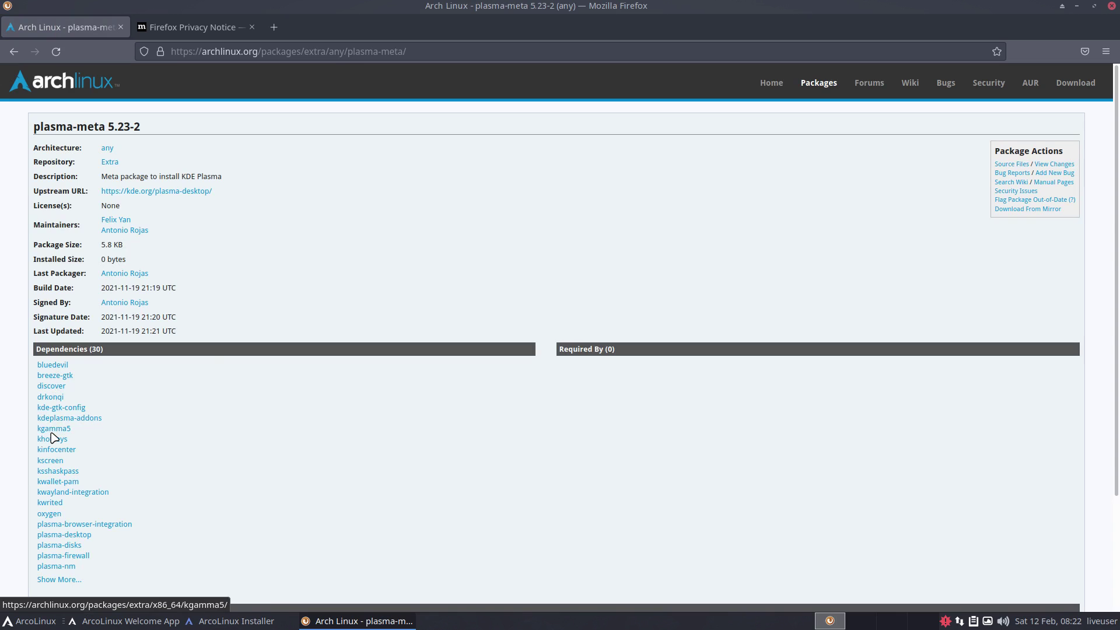
pyautogui.scroll(-3, 53, 429)
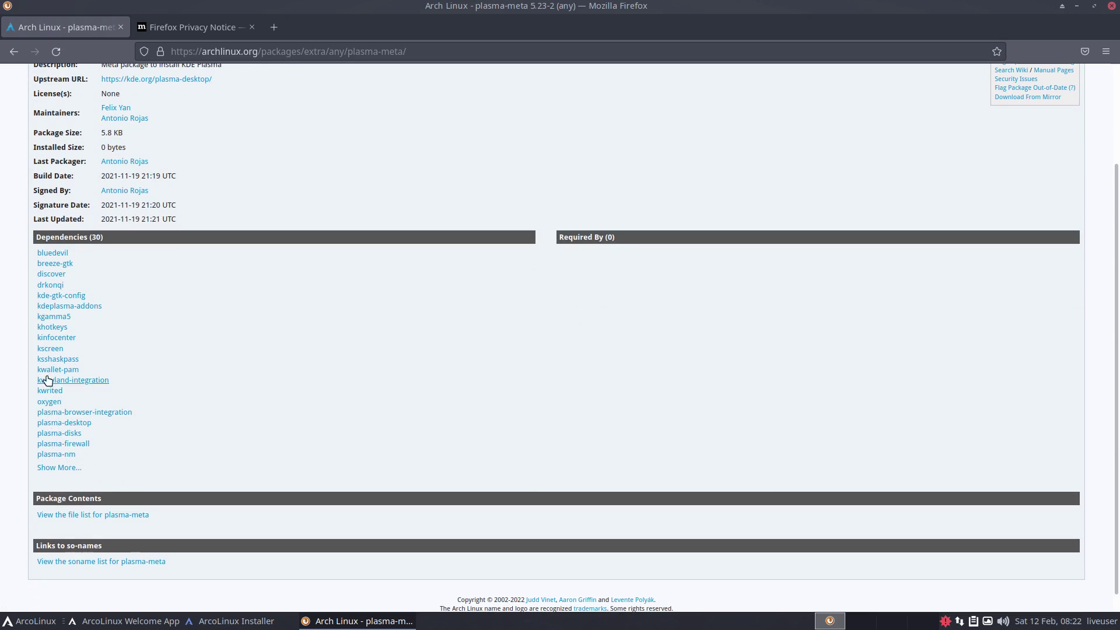
pyautogui.click(59, 468)
pyautogui.scroll(-3, 294, 506)
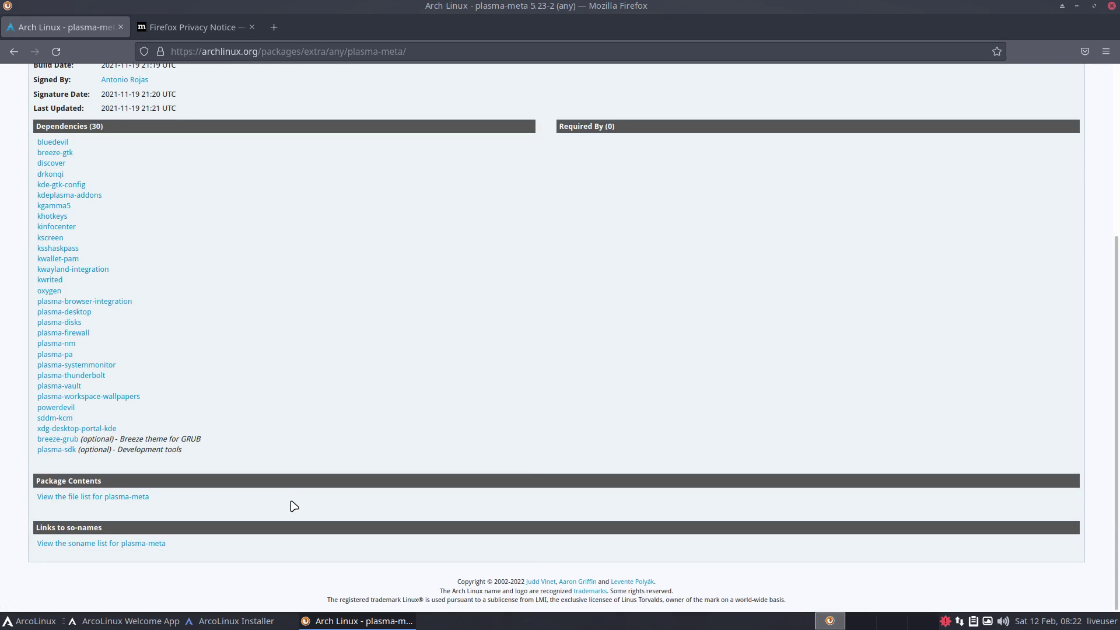
pyautogui.click(13, 52)
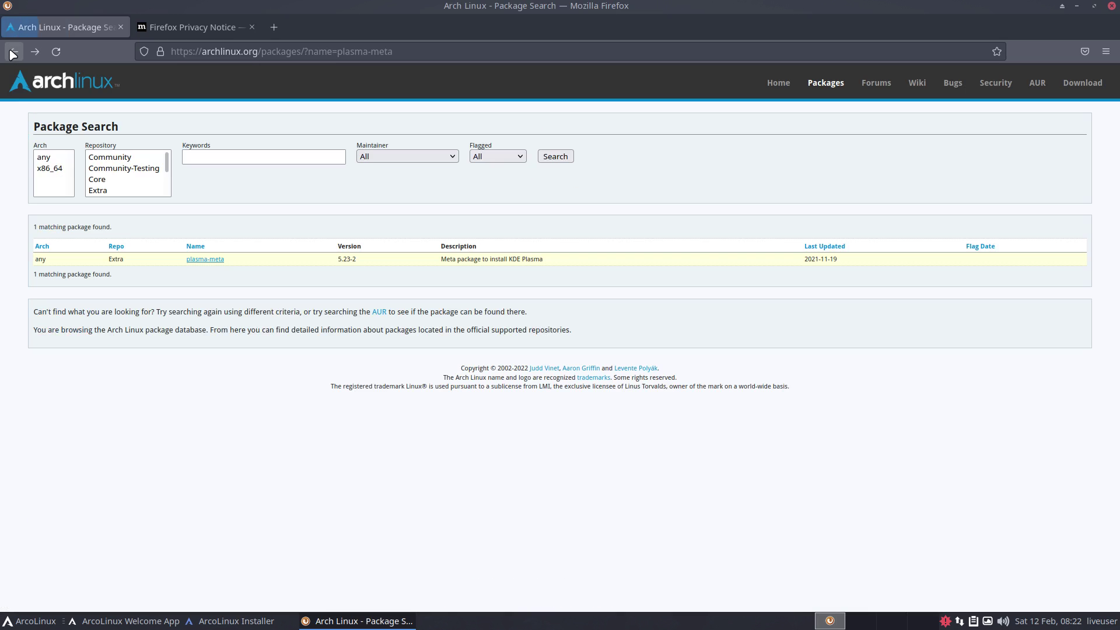
pyautogui.click(13, 51)
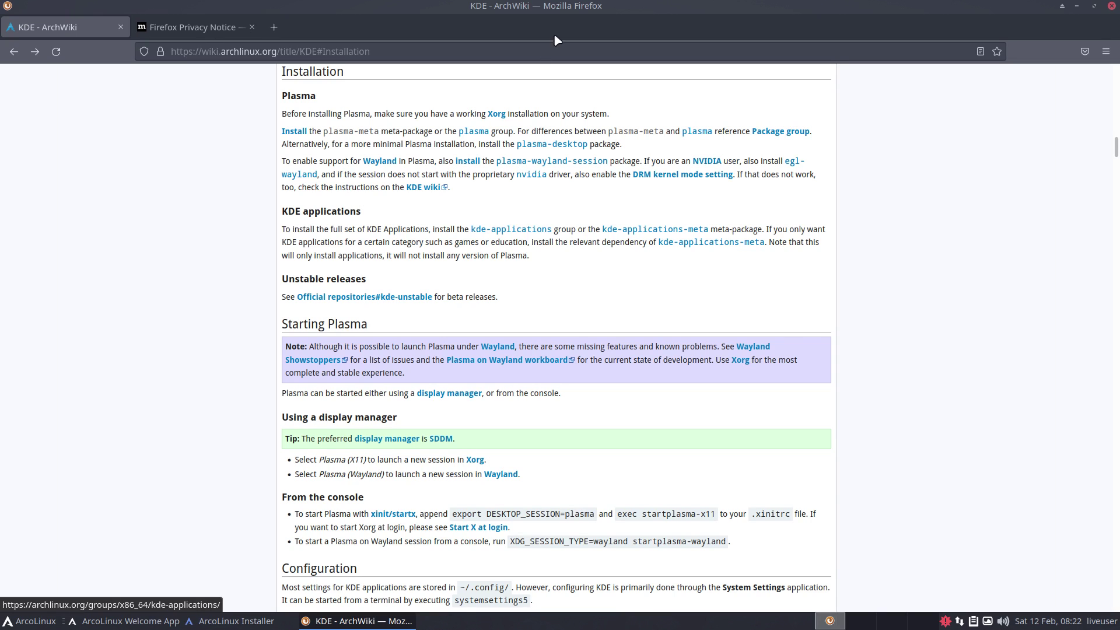
# Open the kde-applications-meta package page with its 11 dependencies, then minimize Firefox.
pyautogui.moveTo(562, 5); pyautogui.dragTo(853, 51)
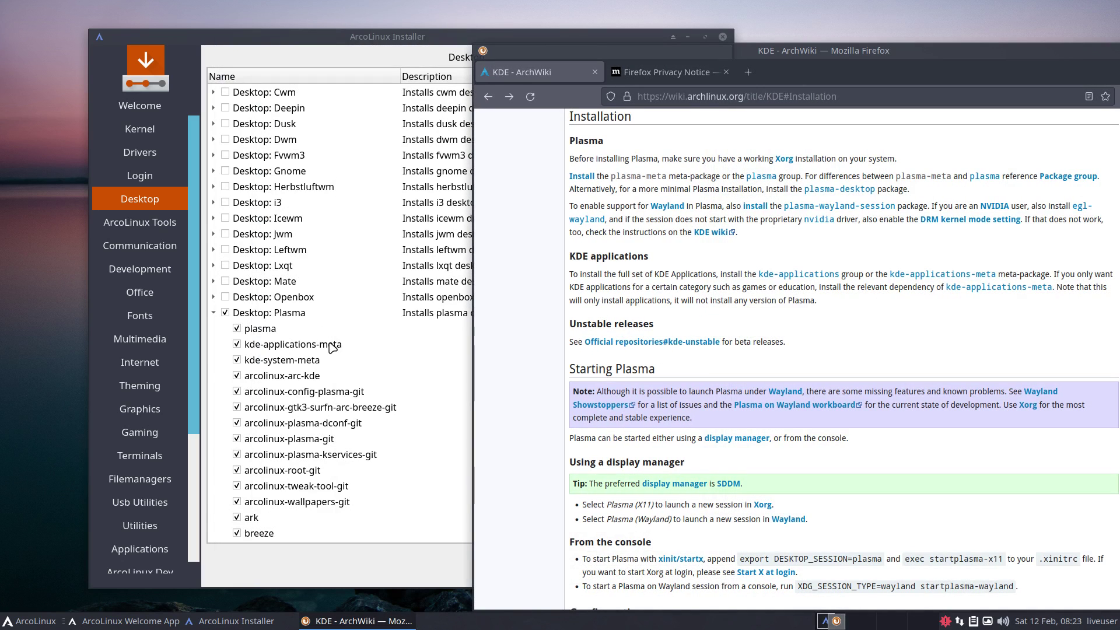
pyautogui.click(955, 279)
pyautogui.click(630, 305)
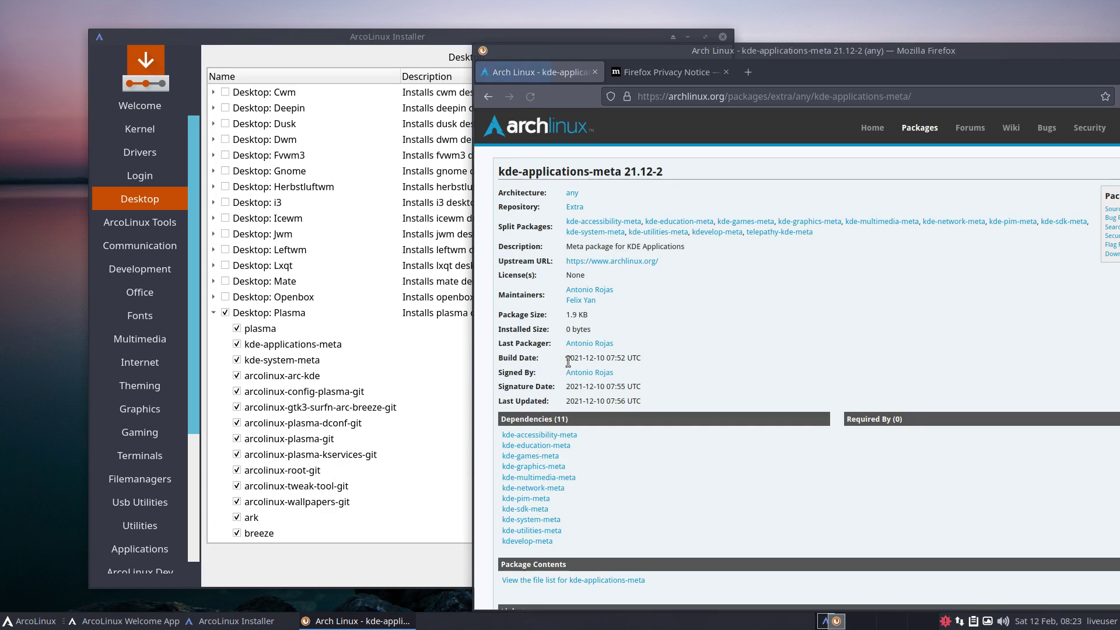
pyautogui.doubleClick(903, 51)
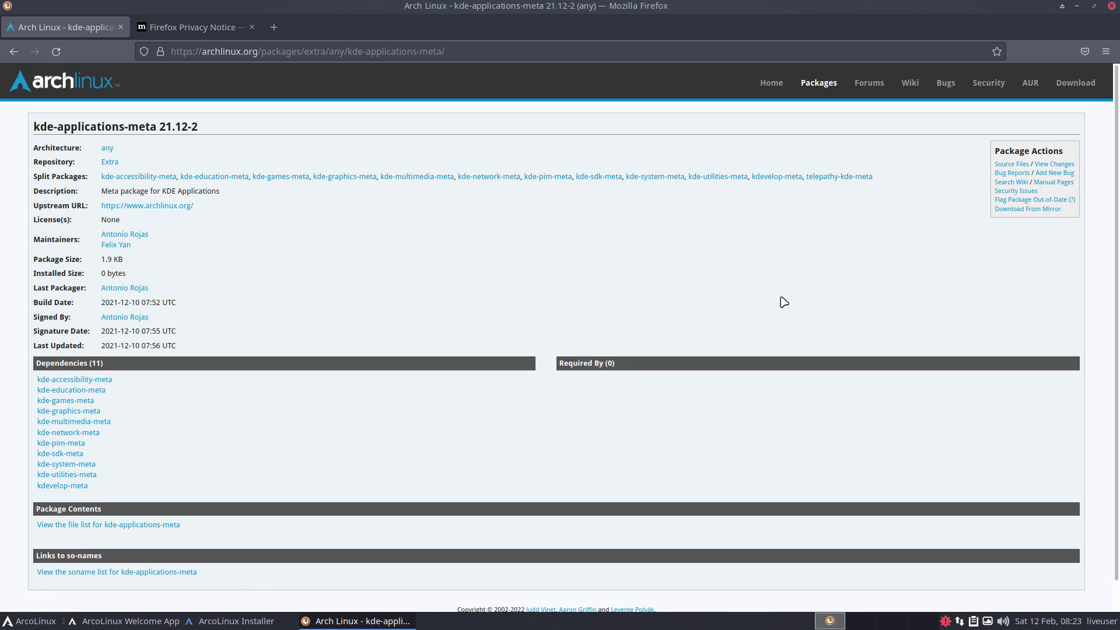
pyautogui.click(1077, 6)
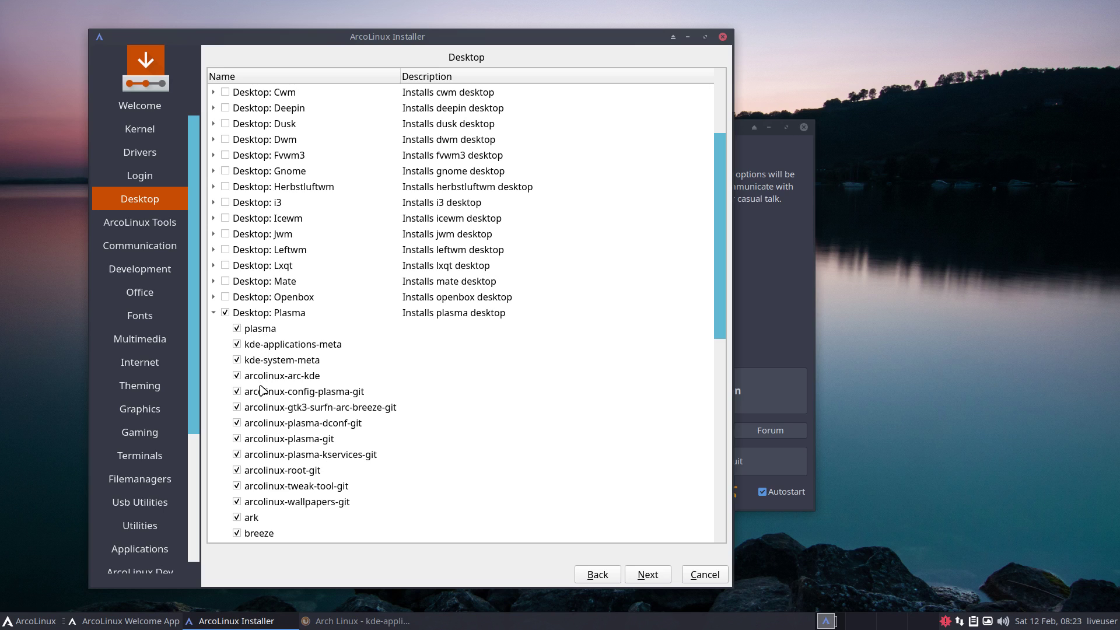
# Untick and collapse the Plasma desktop group, then return to the kde-applications-meta page in Firefox.
pyautogui.scroll(-2, 261, 507)
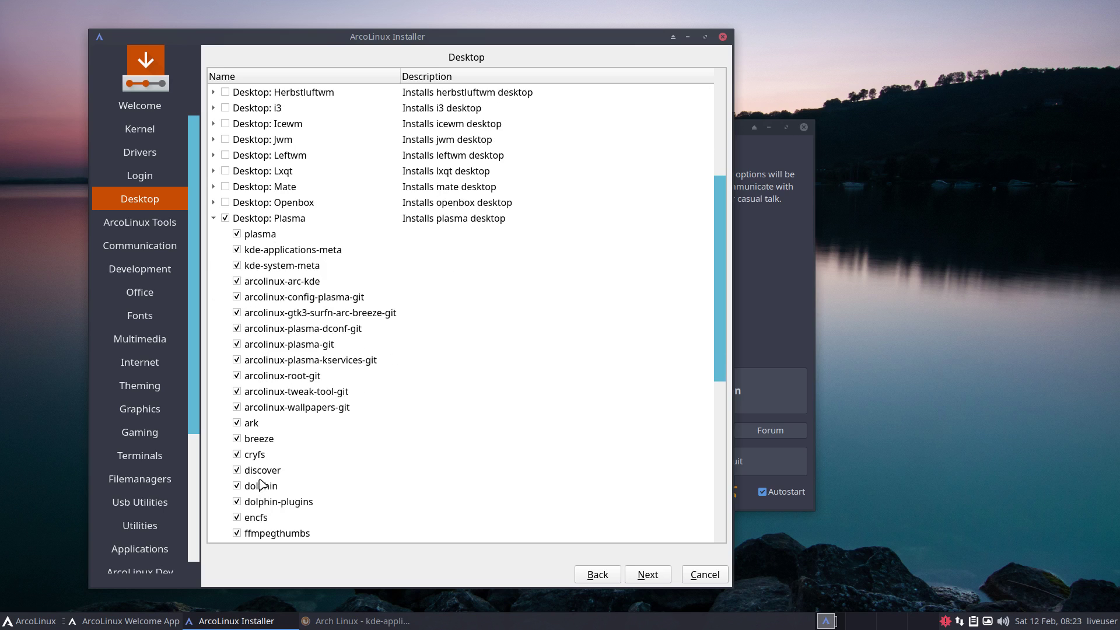
pyautogui.scroll(-6, 261, 485)
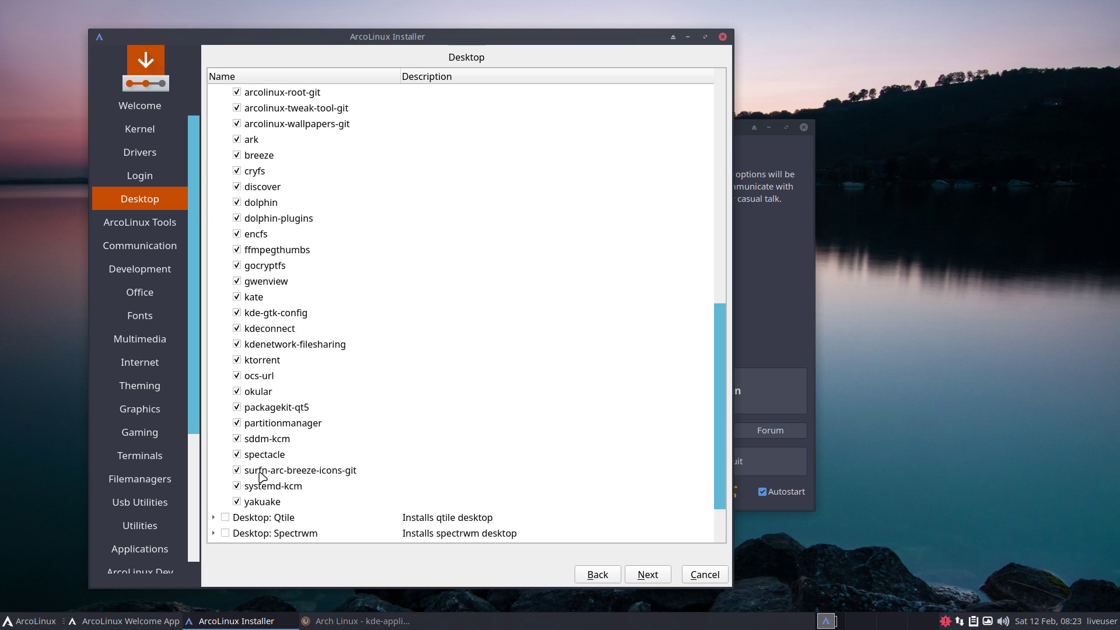
pyautogui.scroll(-1, 260, 478)
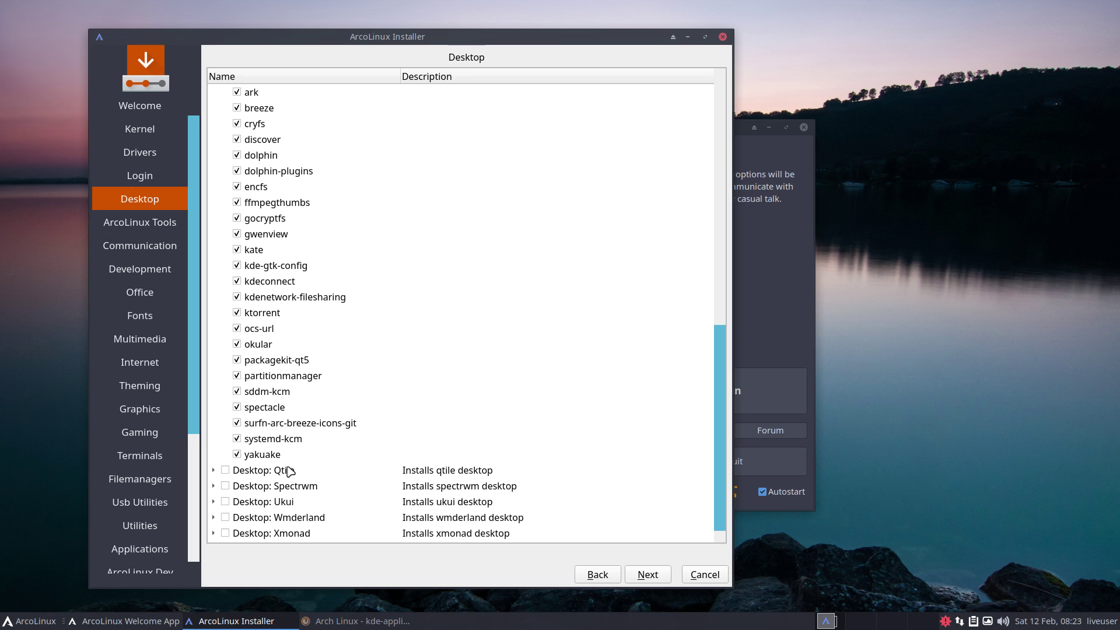
pyautogui.scroll(8, 290, 468)
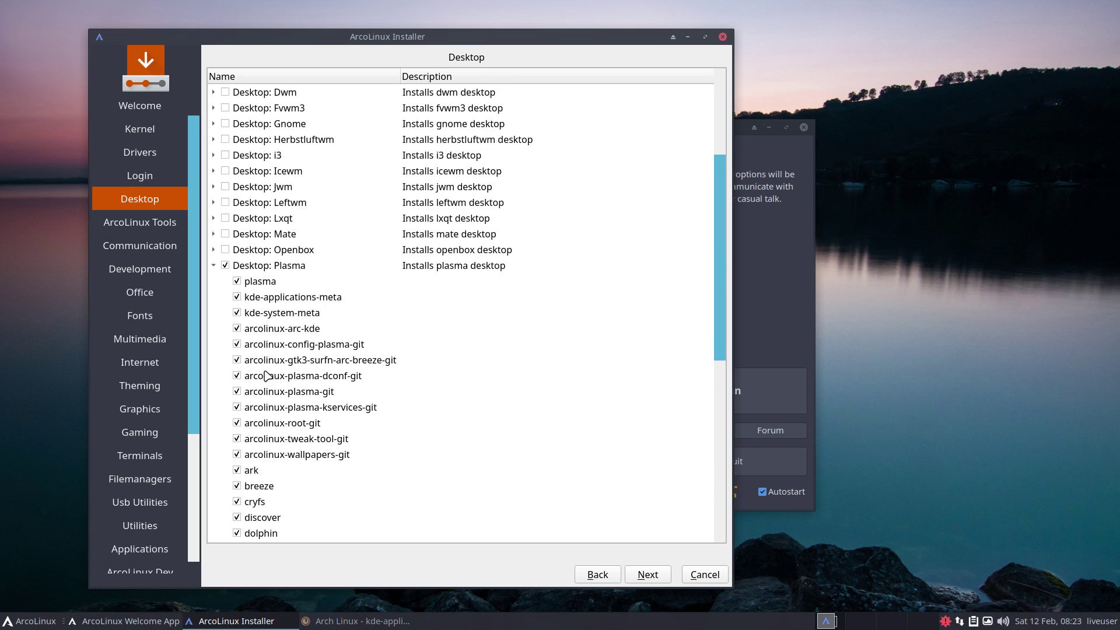
pyautogui.click(225, 266)
pyautogui.click(214, 266)
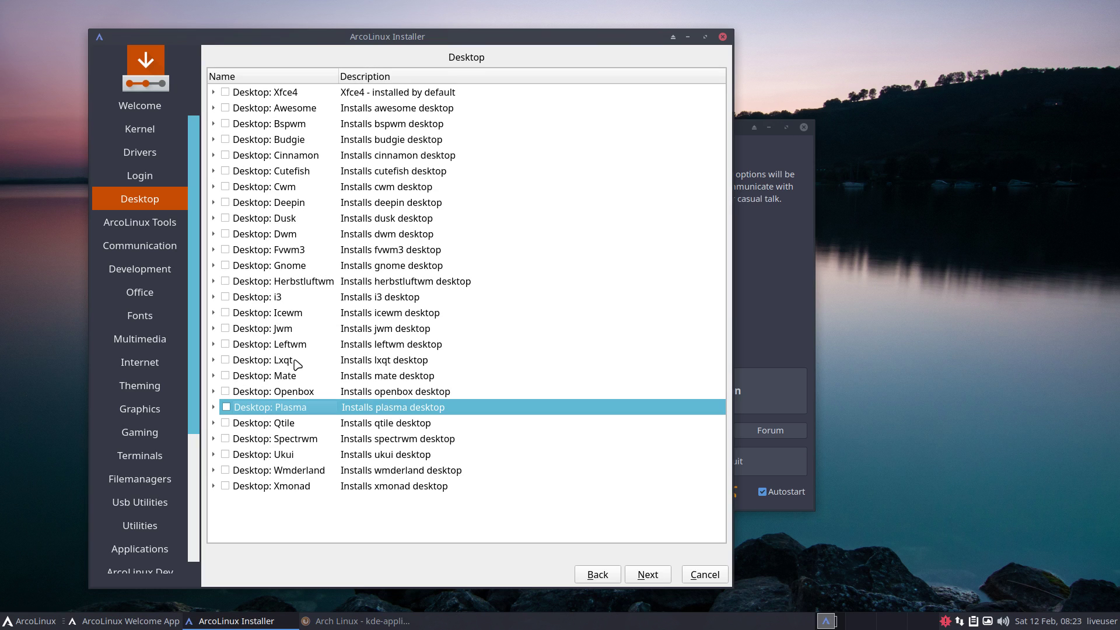
pyautogui.click(327, 621)
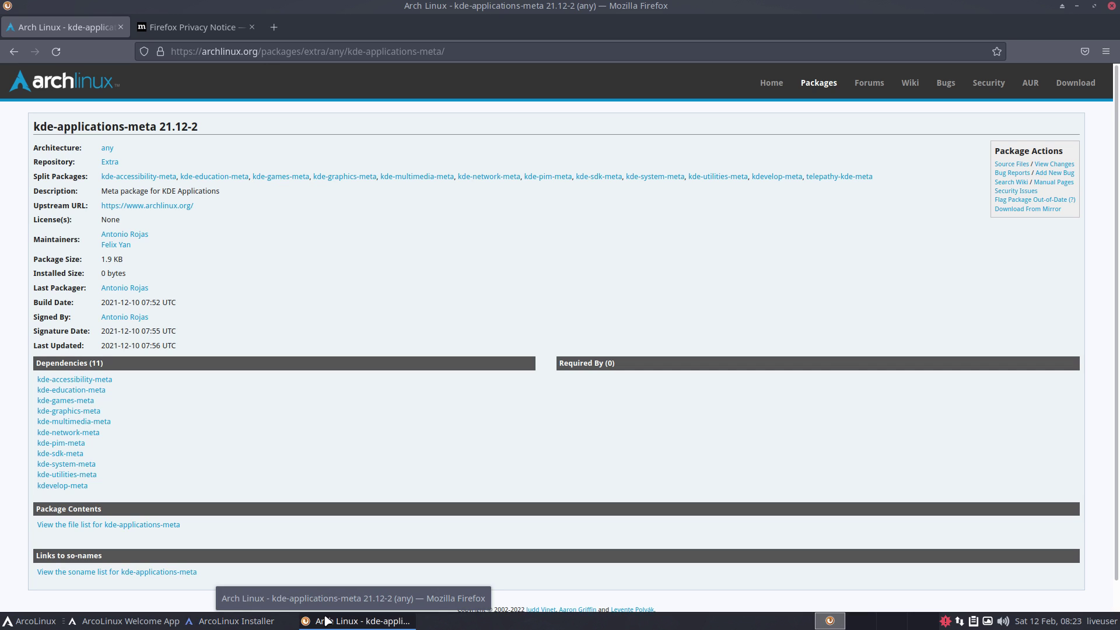
# Open the kde-games-meta 21.12-2 page and expand its full list of 40 dependencies.
pyautogui.click(74, 403)
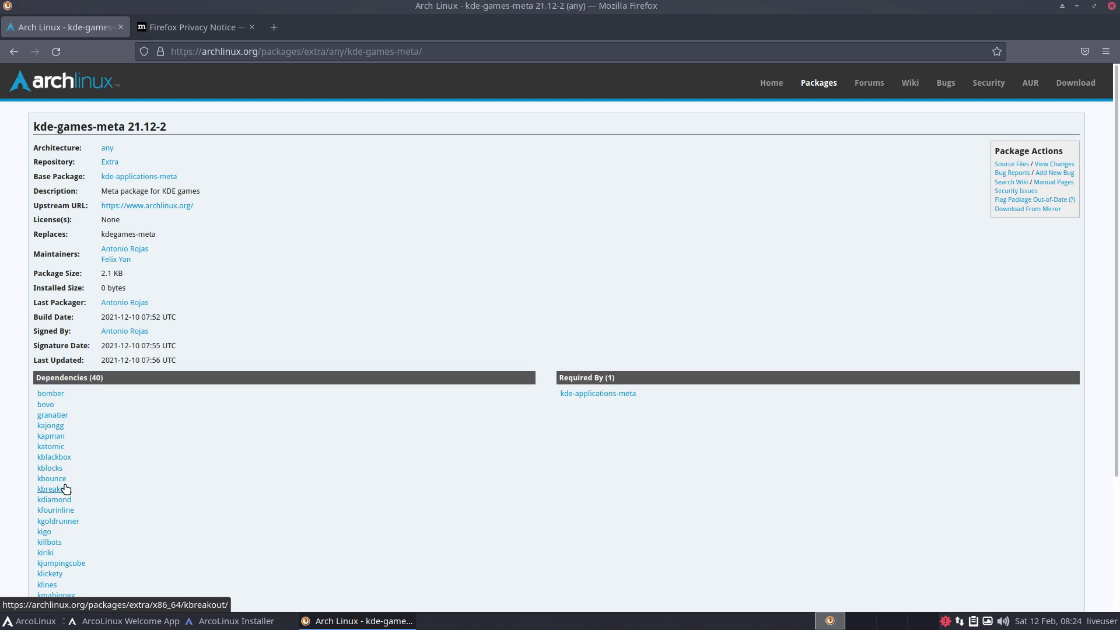
pyautogui.scroll(-3, 198, 498)
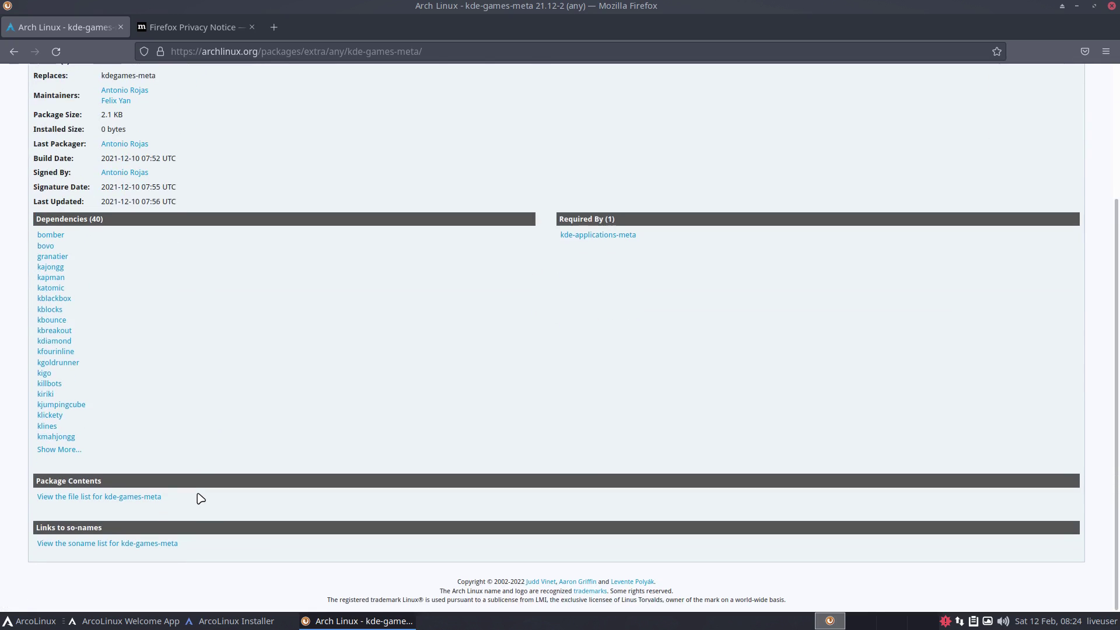
pyautogui.click(57, 450)
pyautogui.scroll(-5, 173, 462)
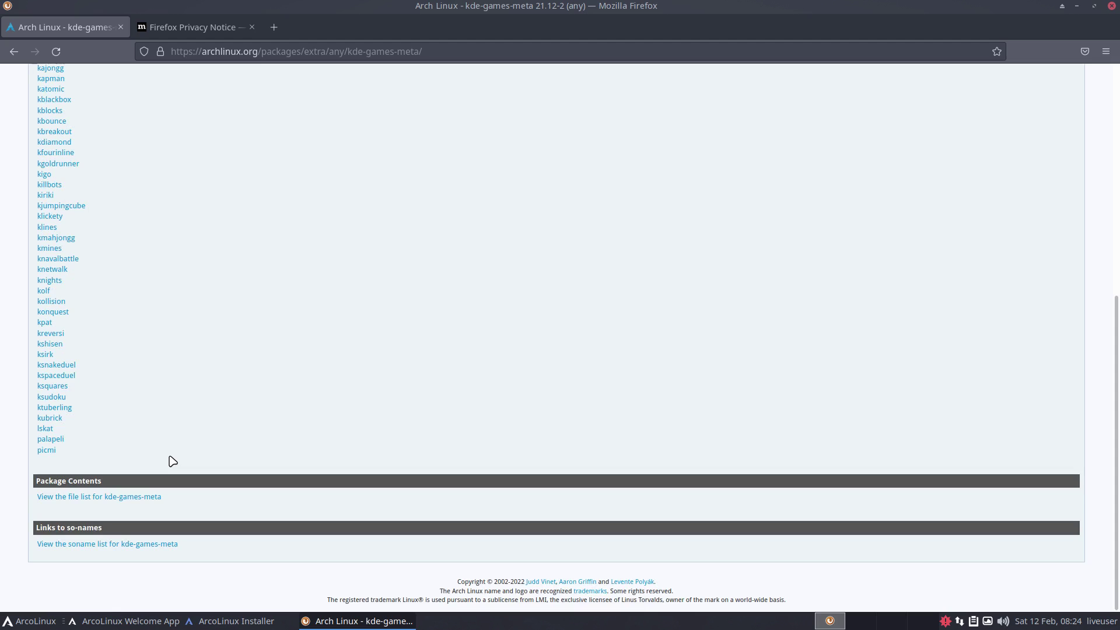
pyautogui.scroll(7, 172, 461)
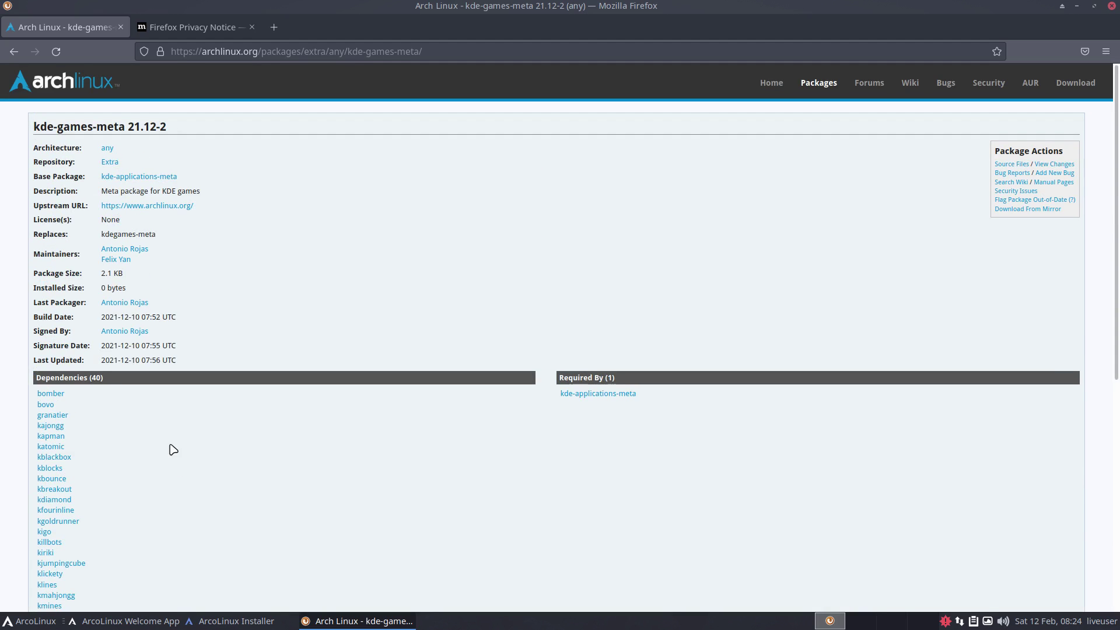
pyautogui.click(187, 30)
# Load arcolinuxb.com and go to its BYOI section.
pyautogui.click(252, 50)
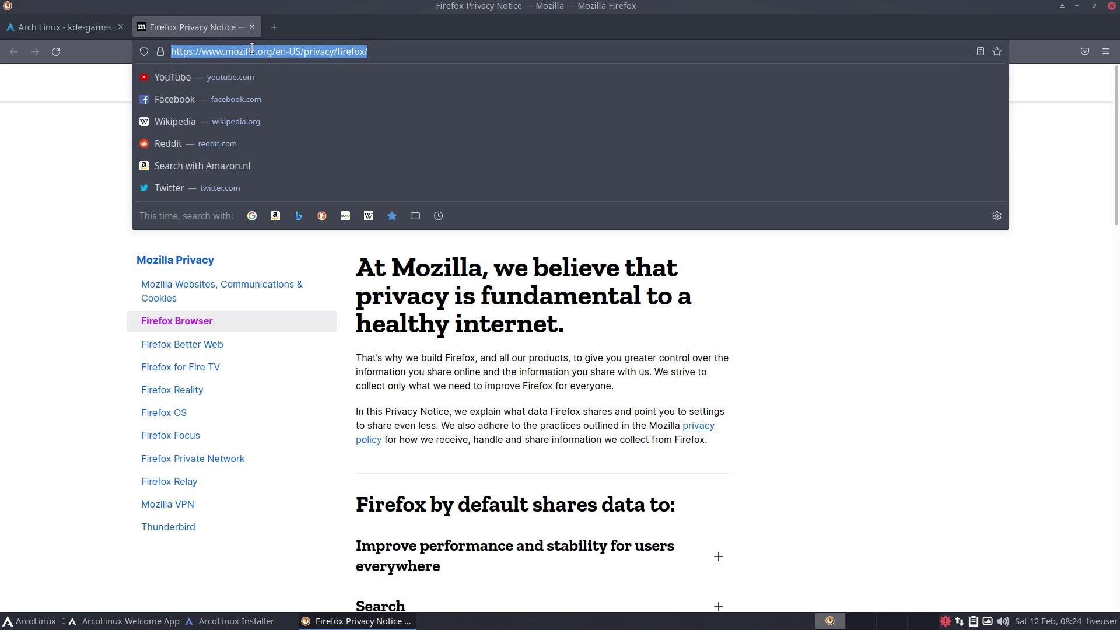
pyautogui.write('arc')
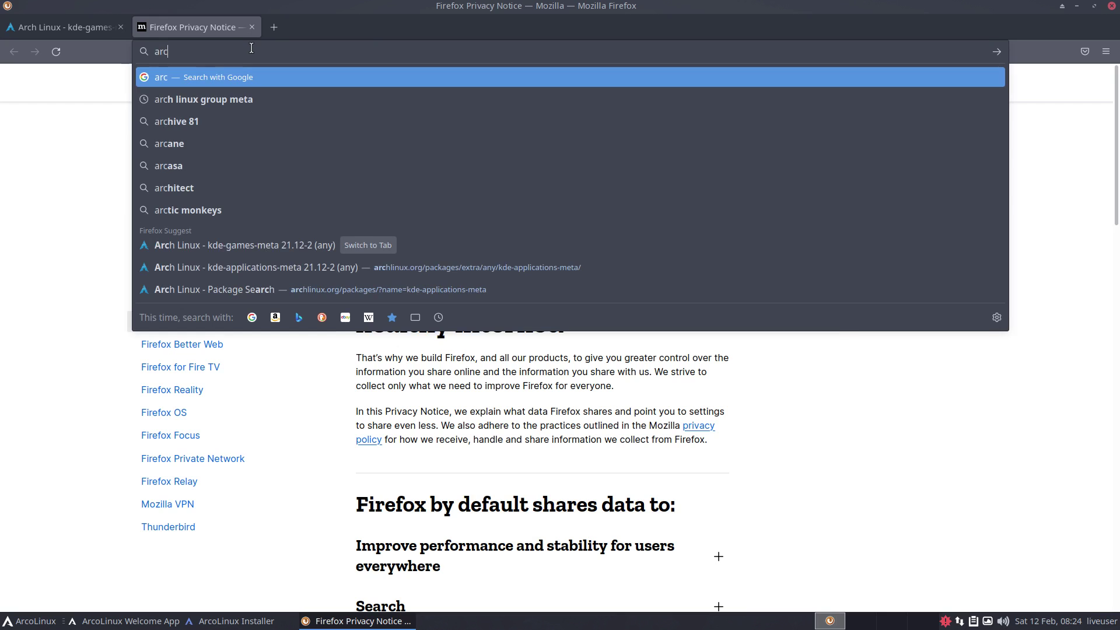
pyautogui.write('olinuxb.com')
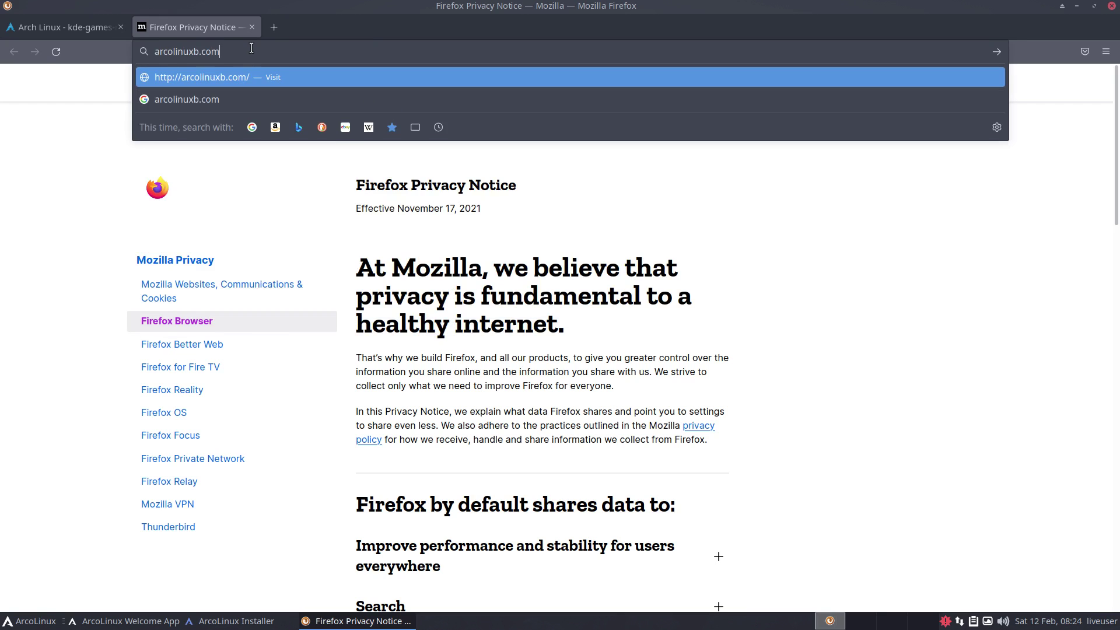
pyautogui.press('Return')
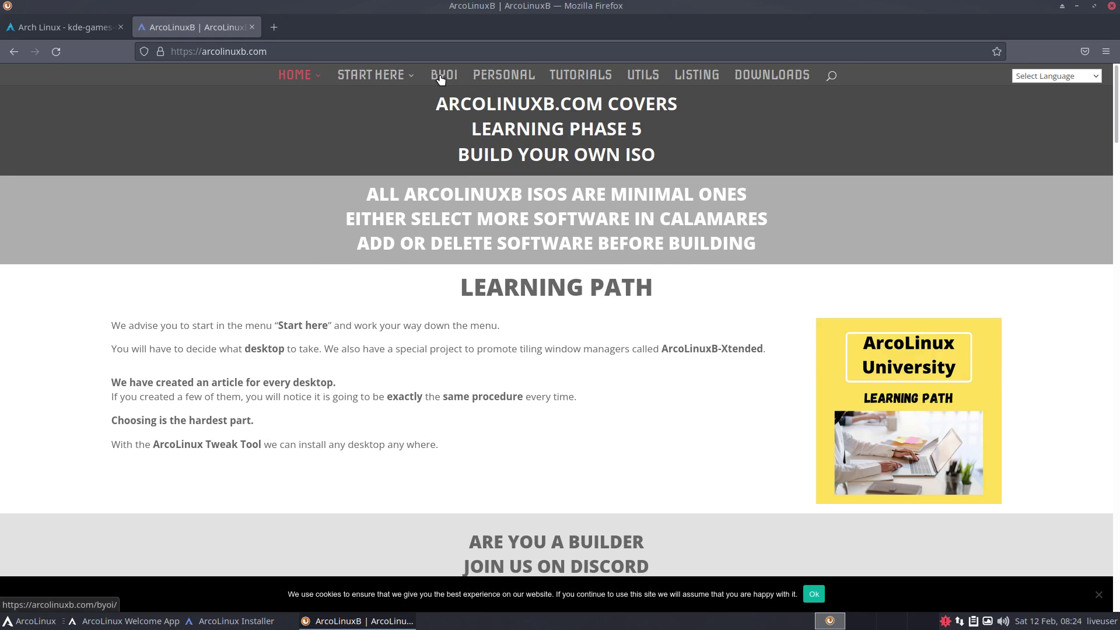
pyautogui.click(440, 78)
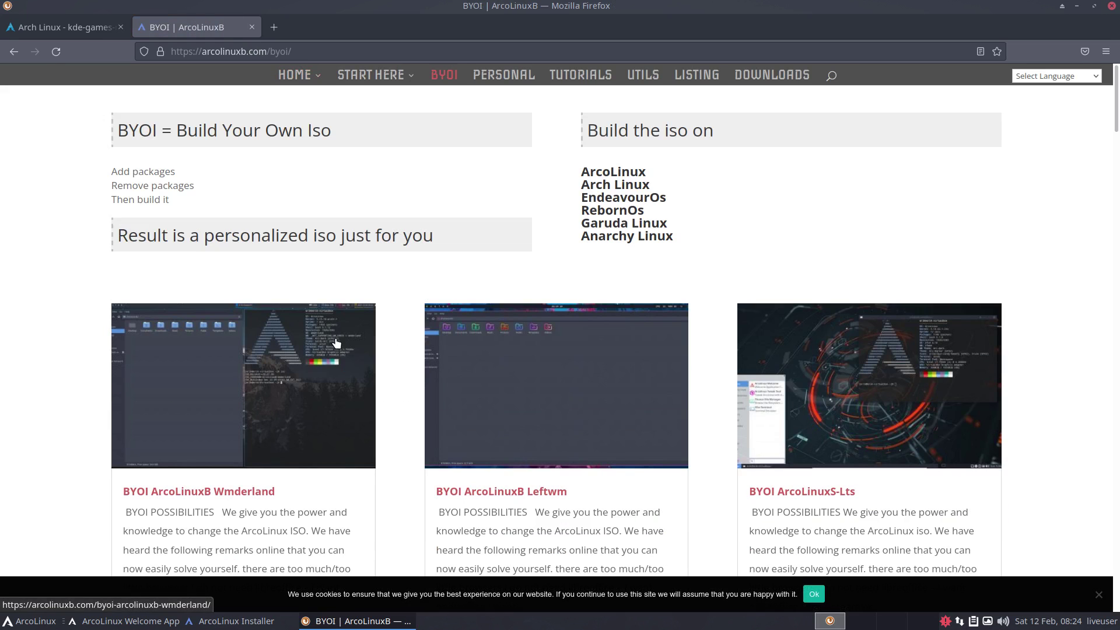
# Search the BYOI page for 'pla' to locate the Plasma entry.
pyautogui.scroll(-2, 407, 526)
pyautogui.hotkey('ctrl', 'f')
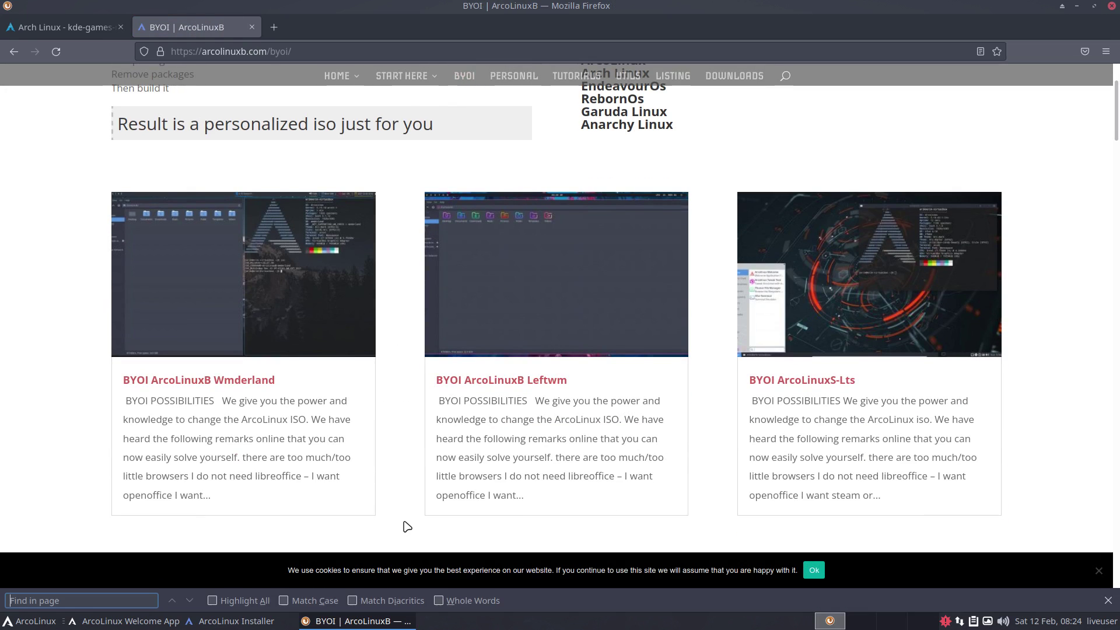
pyautogui.write('pla')
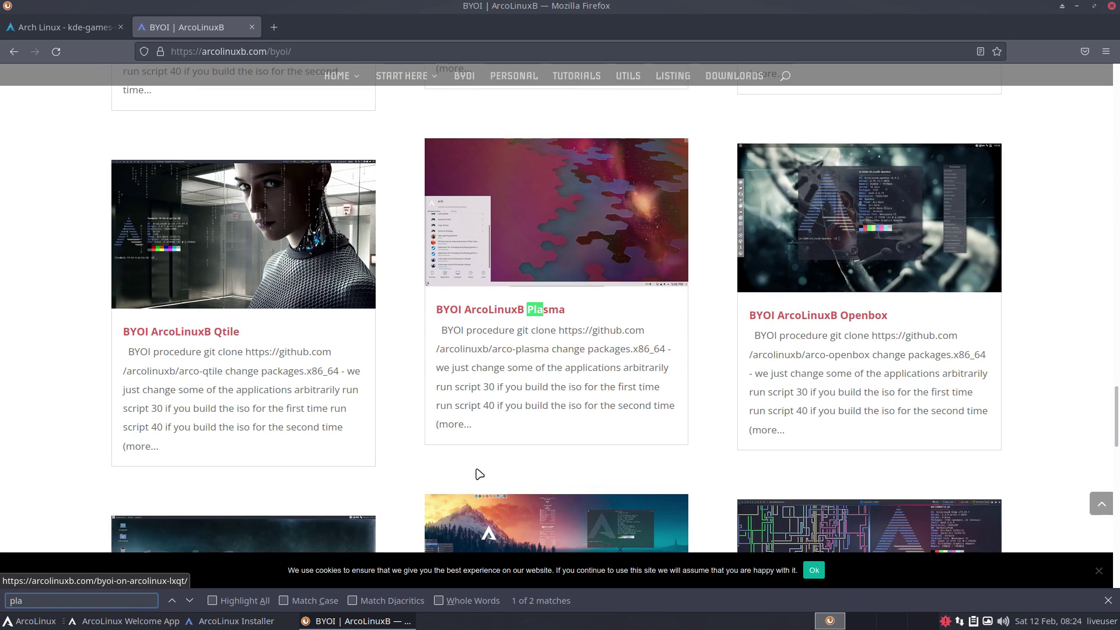
pyautogui.click(511, 313)
# Open the BYOI ArcoLinuxB Plasma article and dismiss its cookie notice.
pyautogui.click(511, 314)
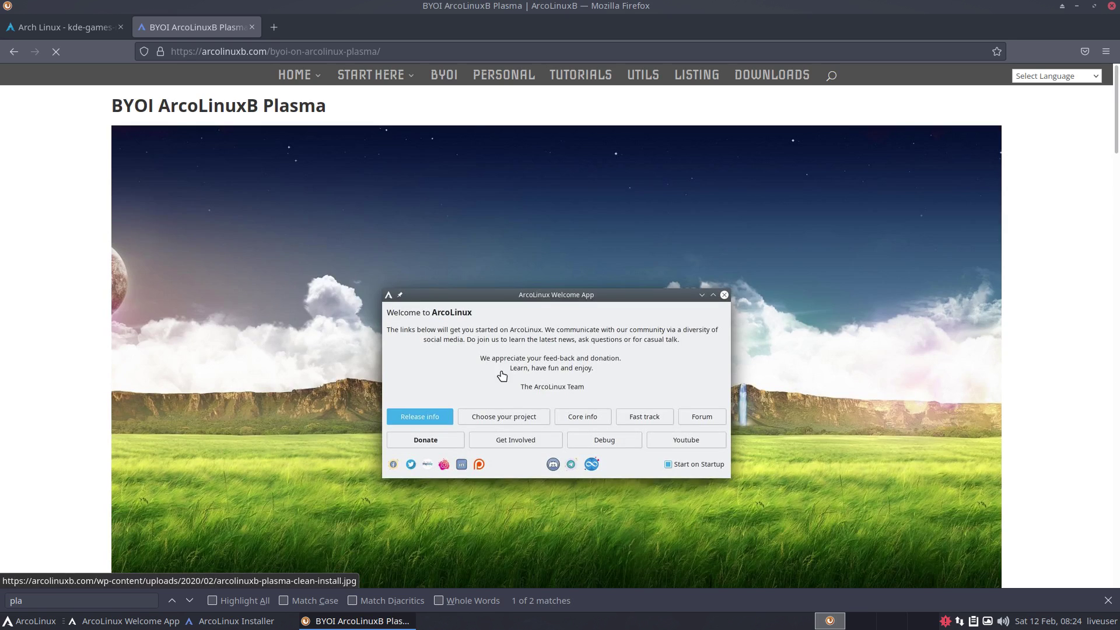
pyautogui.scroll(-5, 324, 294)
pyautogui.scroll(-5, 324, 294)
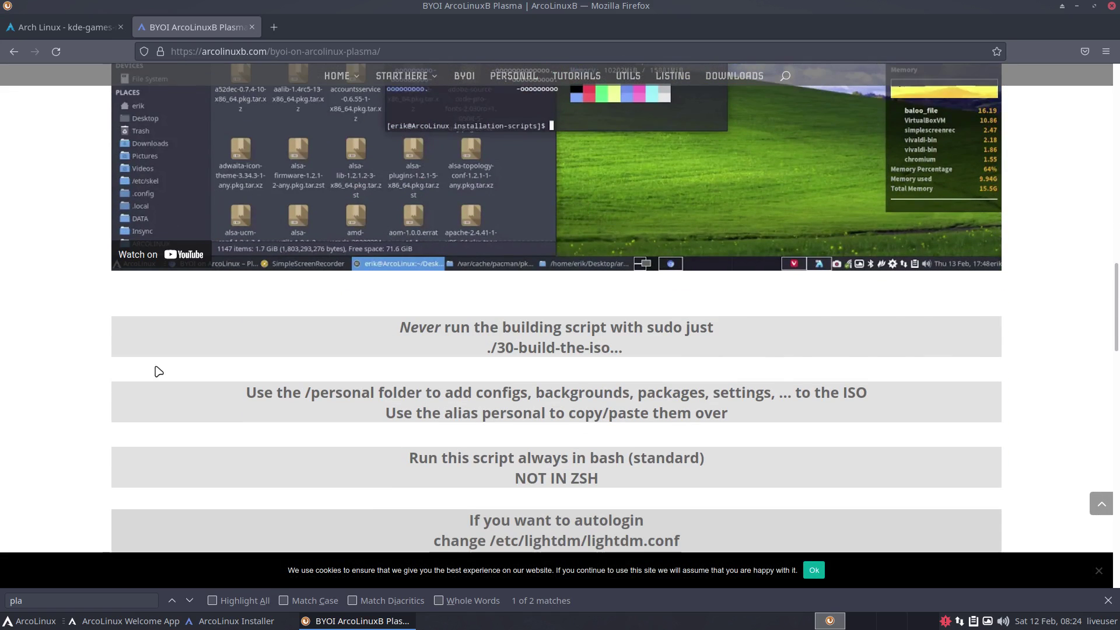
pyautogui.click(815, 570)
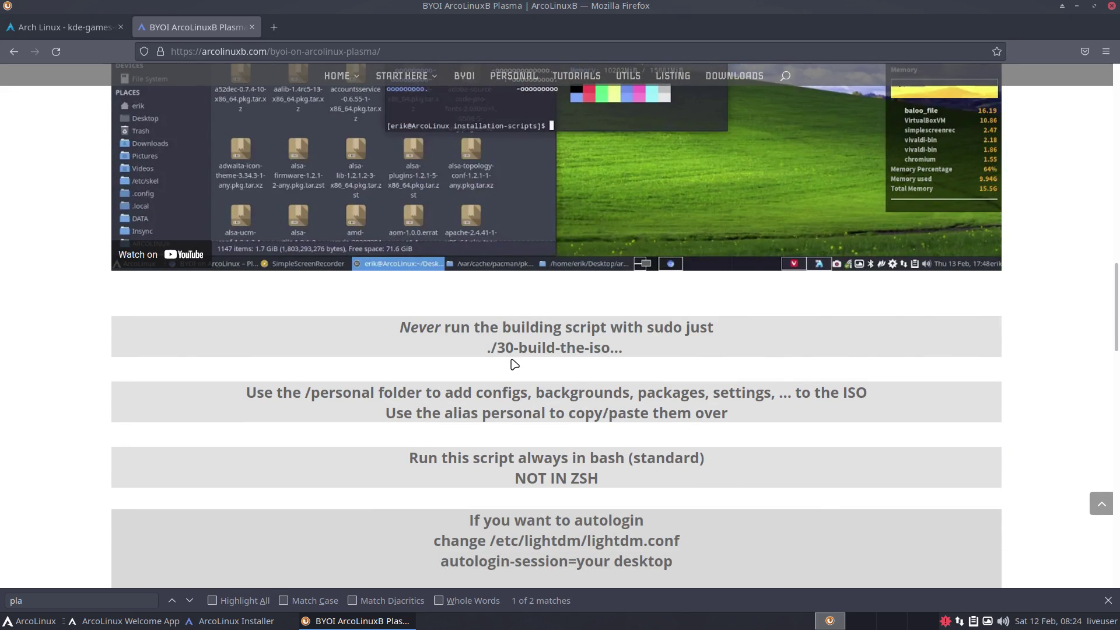
# Highlight packages.x86_64 in step 2 of the BYOI procedure, briefly revisiting the kde-games-meta page.
pyautogui.scroll(6, 509, 367)
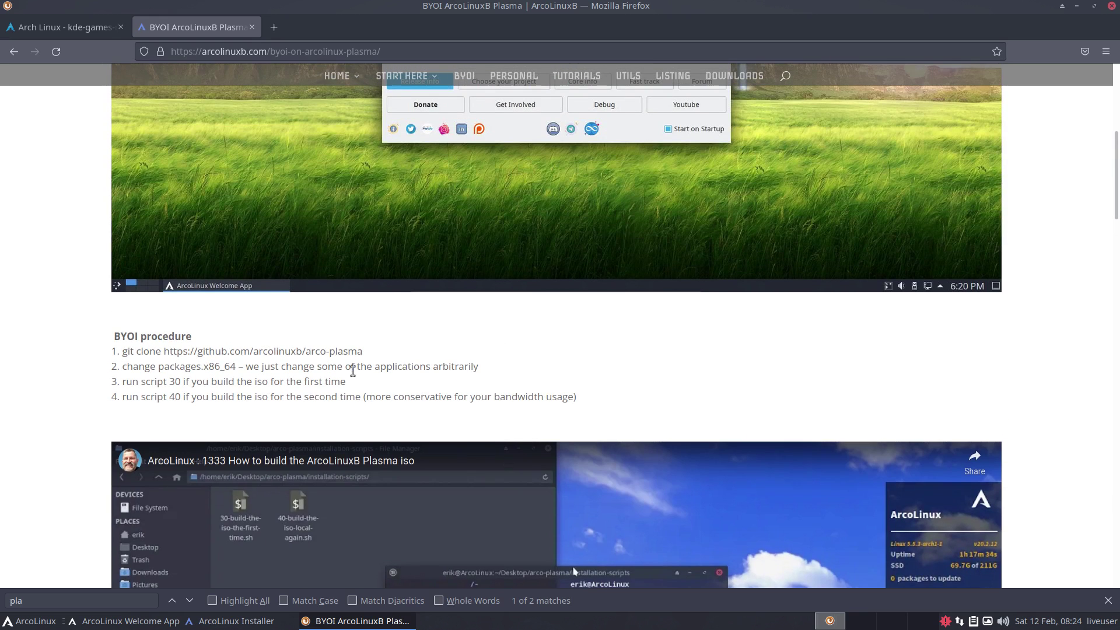
pyautogui.moveTo(163, 365); pyautogui.dragTo(240, 386)
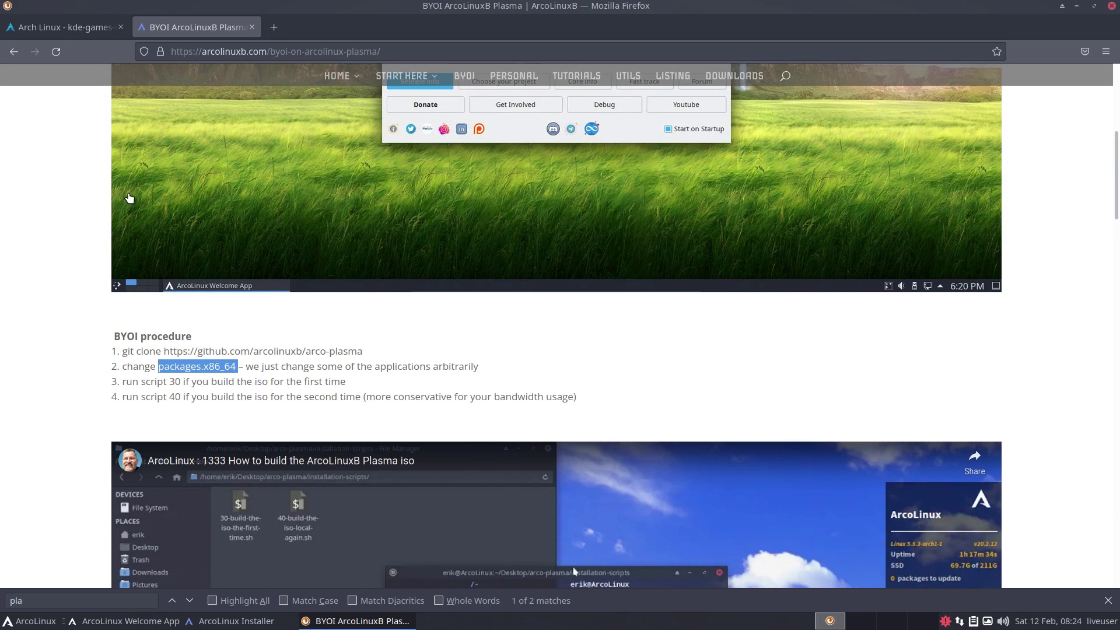
pyautogui.click(54, 29)
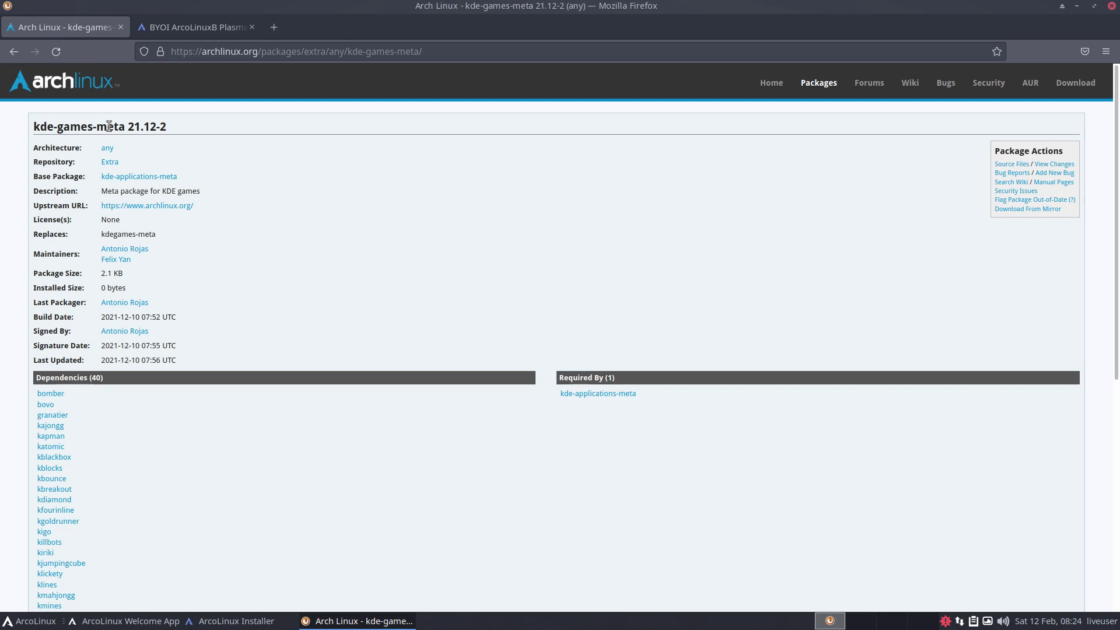
pyautogui.click(195, 28)
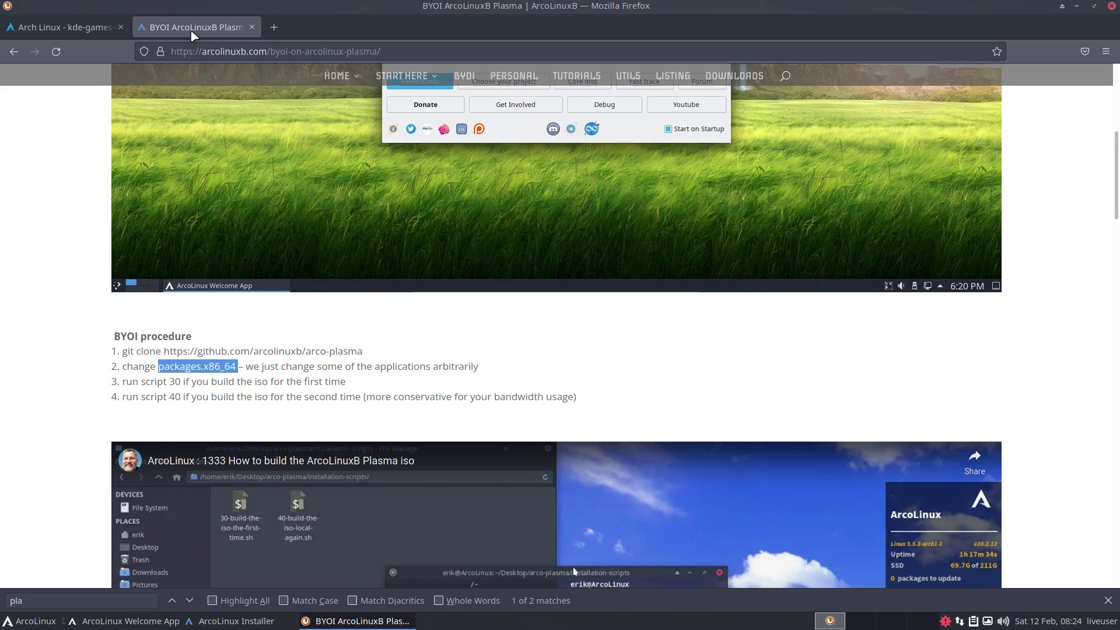
pyautogui.moveTo(159, 367); pyautogui.dragTo(238, 366)
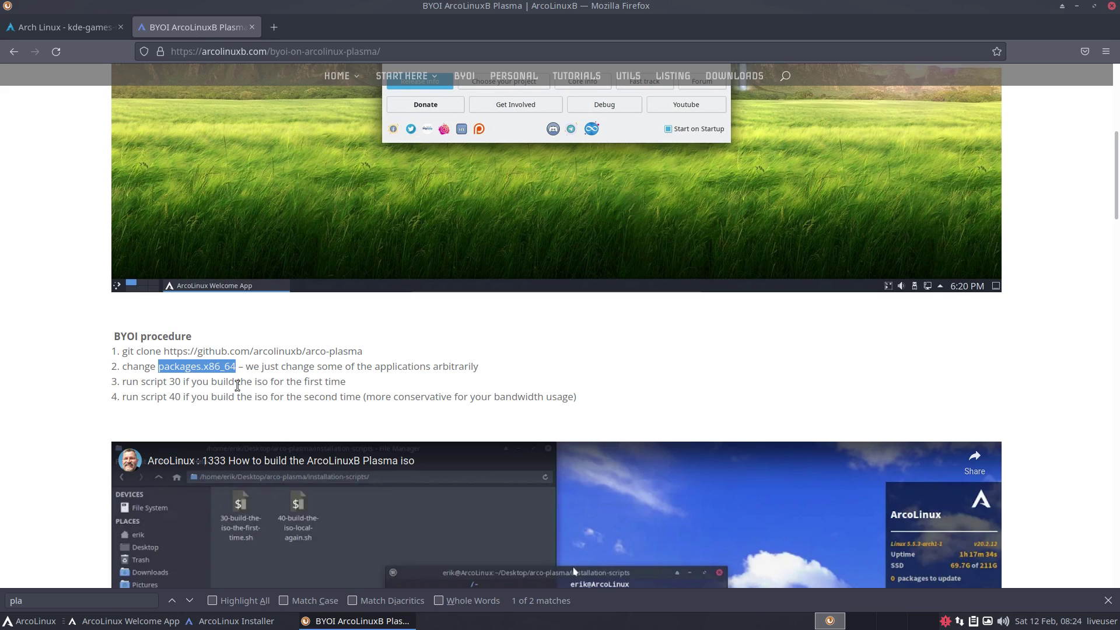